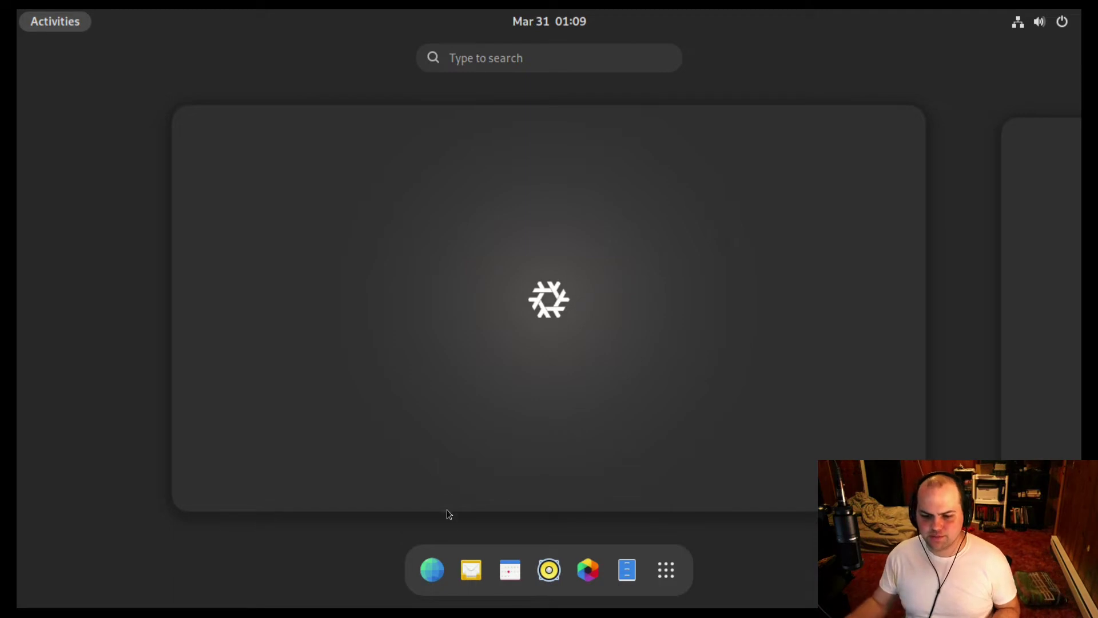
Launch GNOME Web, accept it as the default browser, and search DuckDuckGo for 'deja-dup'.
click(432, 570)
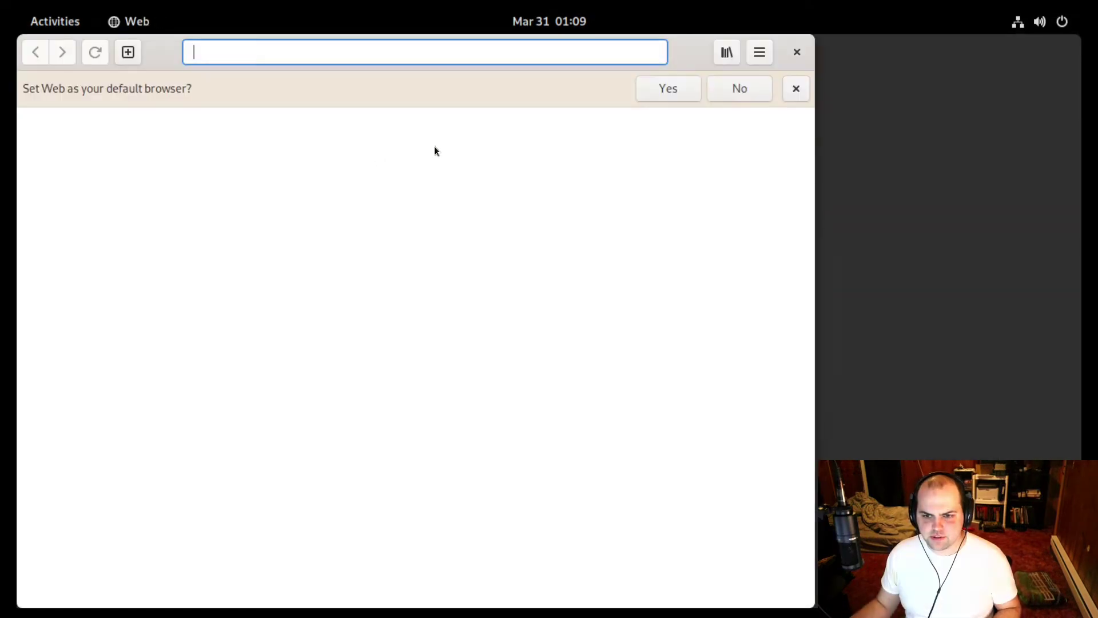
click(675, 89)
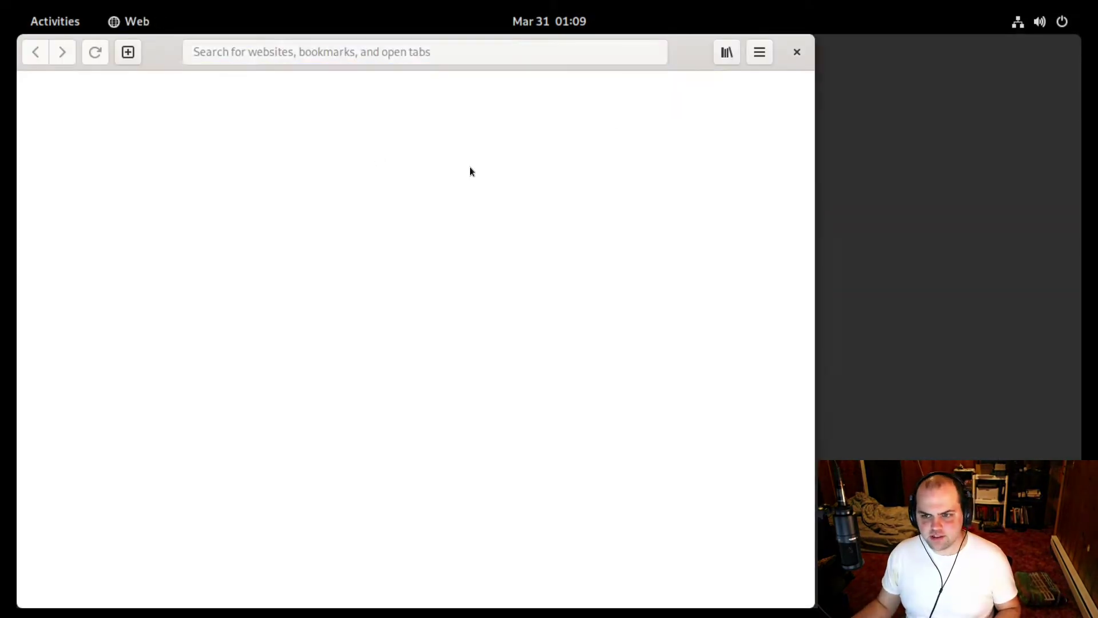
click(380, 54)
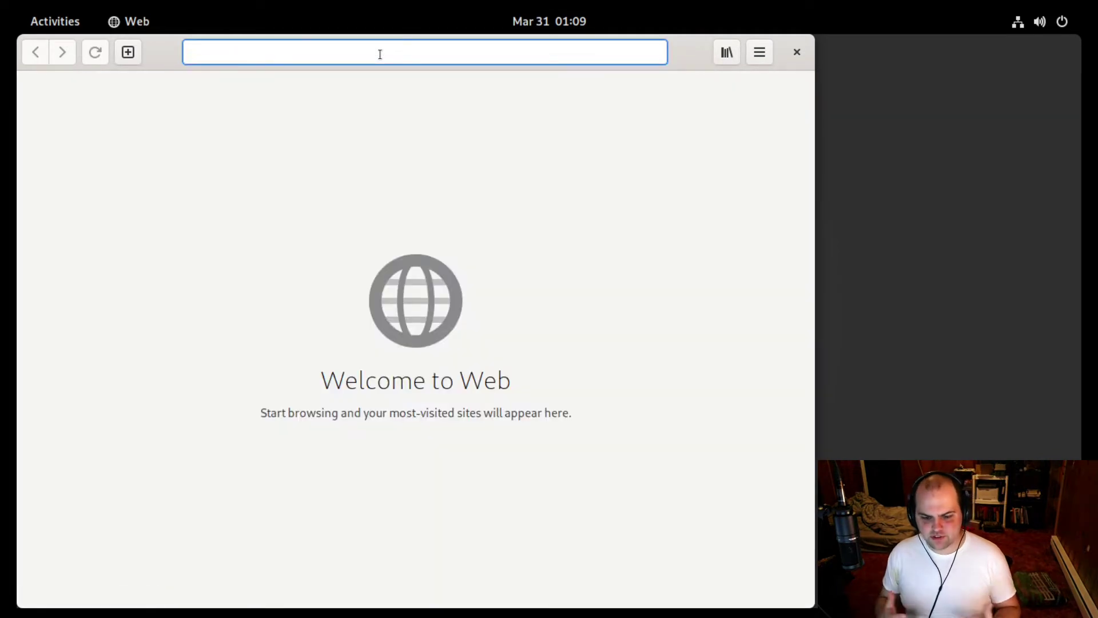
text(deja-d)
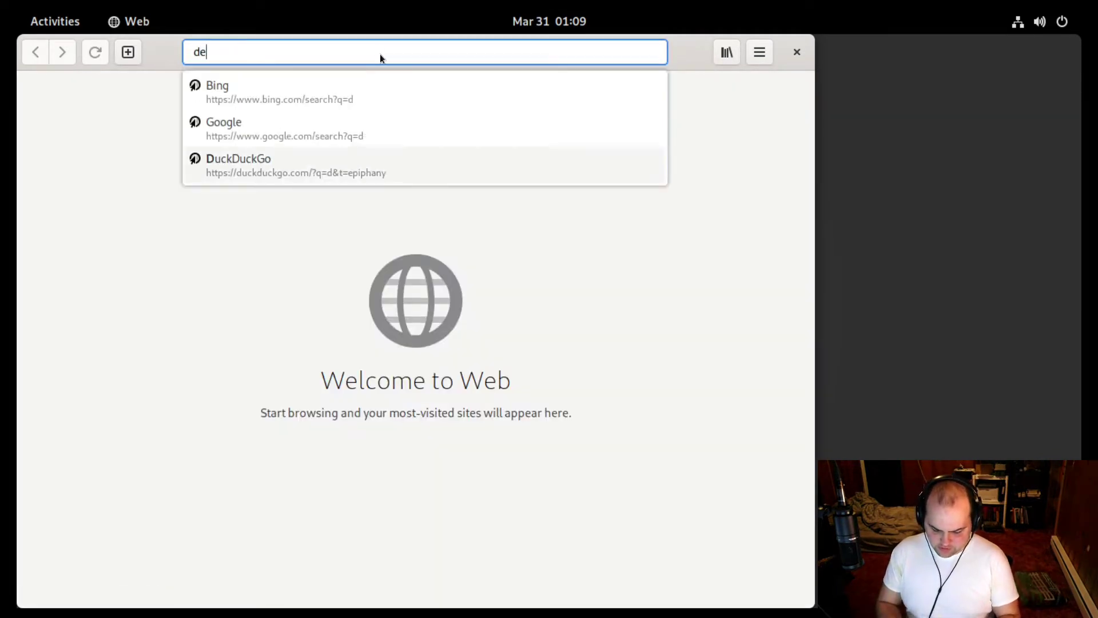
text(up)
key(Return)
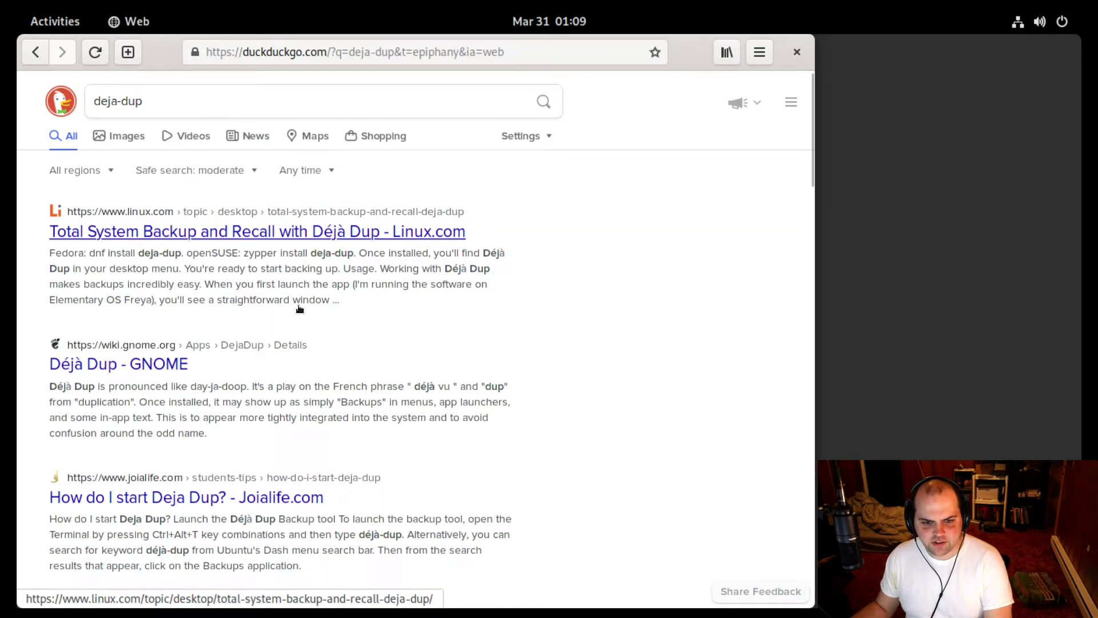
scroll(101, 366, down, 1)
Open the 'Déjà Dup - GNOME' wiki result and scroll to Deleting Old Backups and back.
click(102, 332)
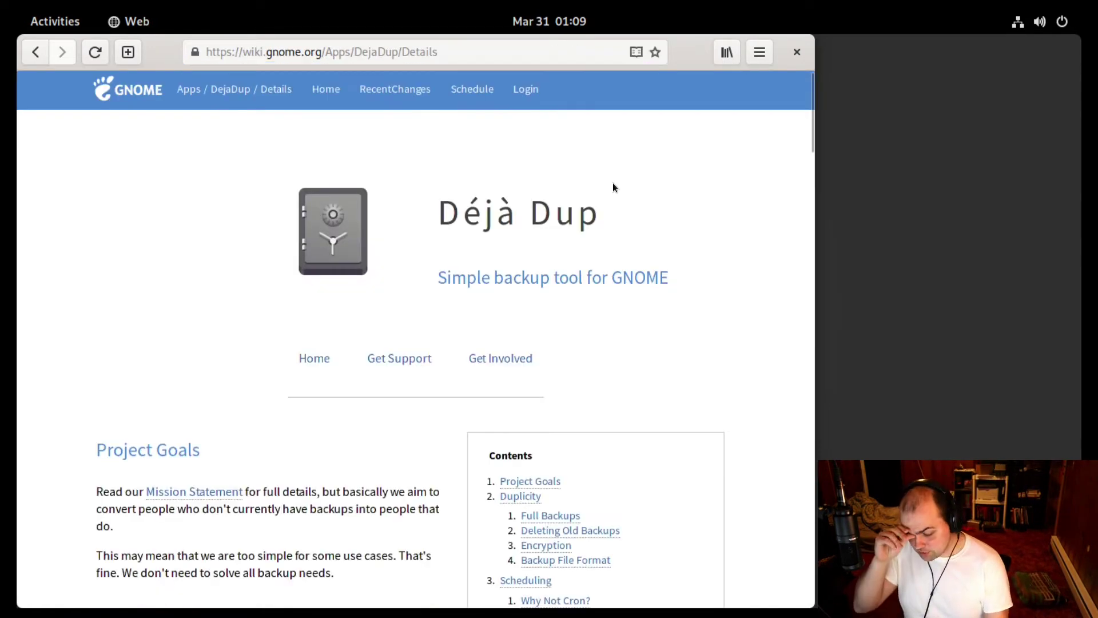
scroll(596, 227, down, 3)
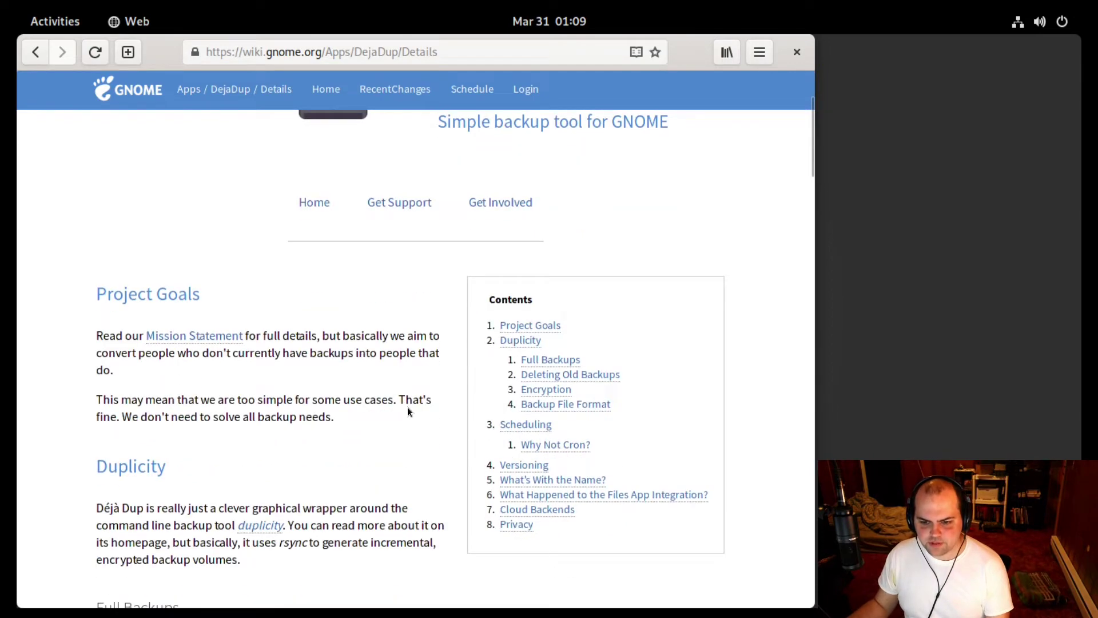
scroll(404, 407, down, 3)
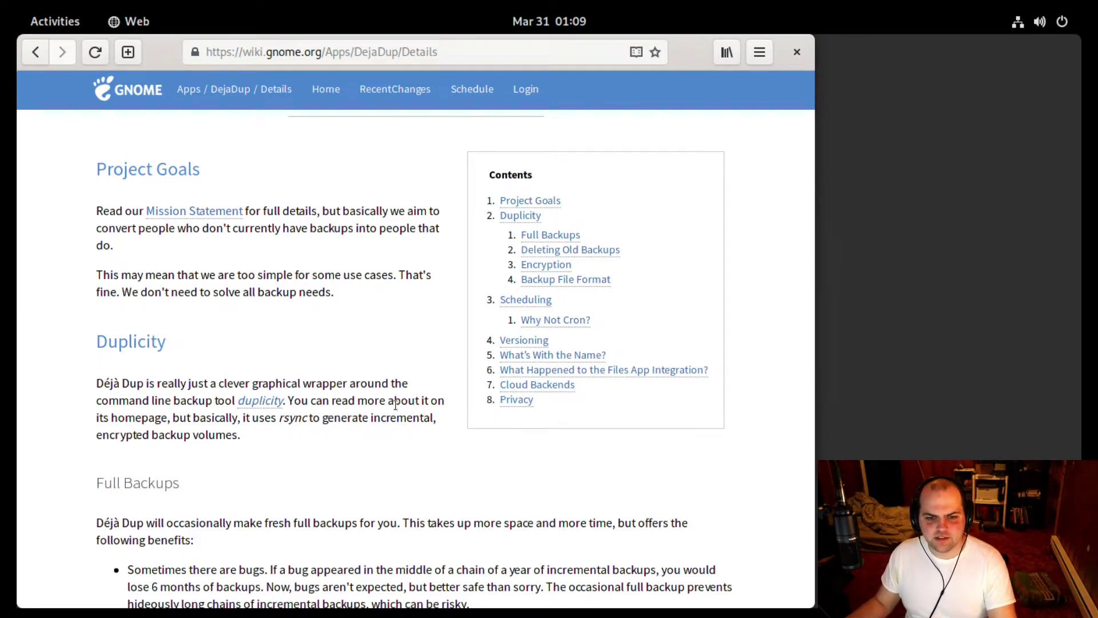
scroll(395, 405, up, 5)
scroll(324, 445, down, 15)
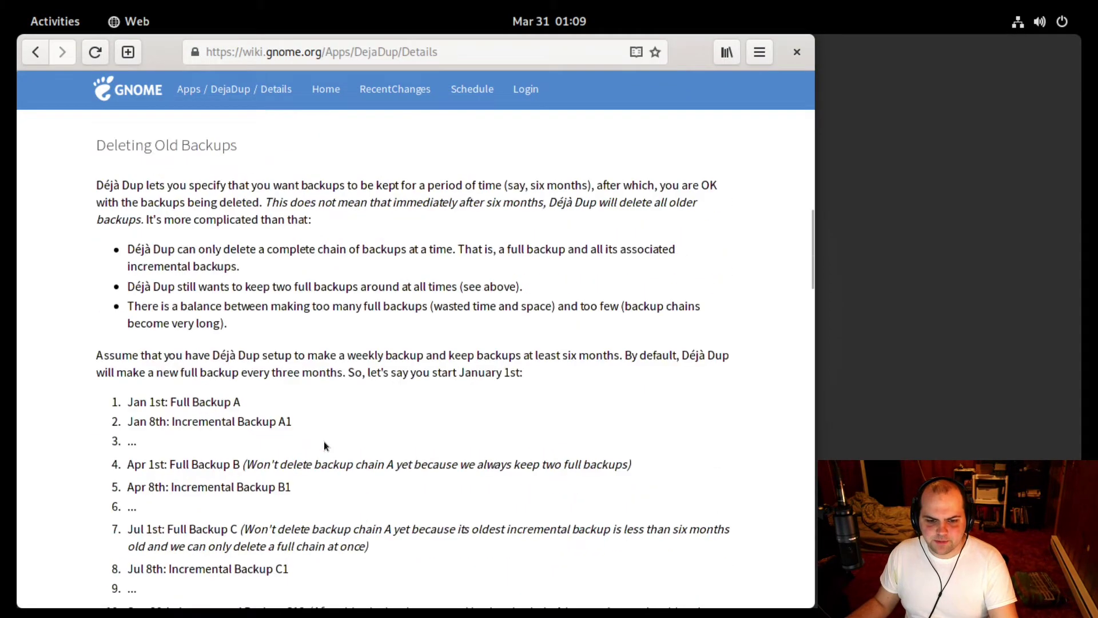
scroll(324, 446, up, 5)
scroll(324, 446, up, 6)
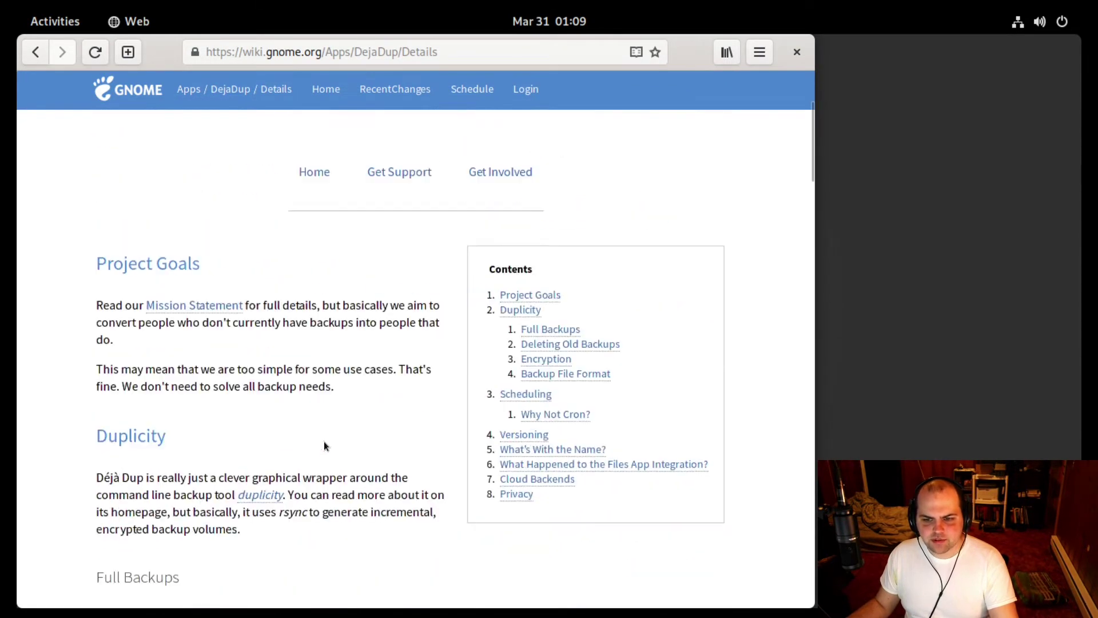
scroll(324, 446, up, 3)
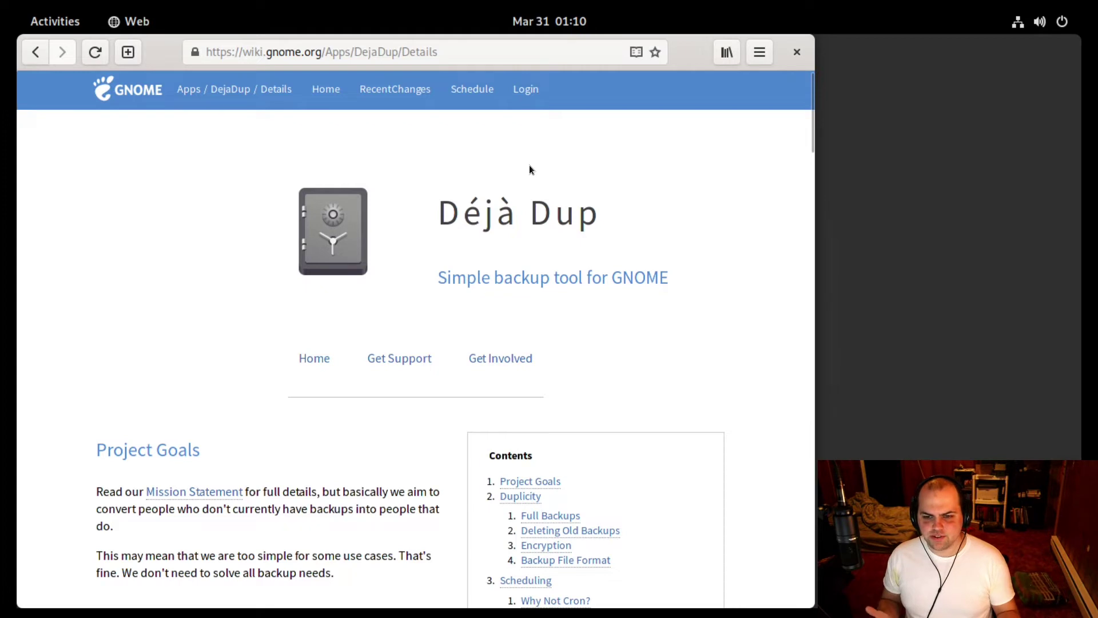
Launch Terminal from the Activities search 'ter' and maximise its window.
key(super)
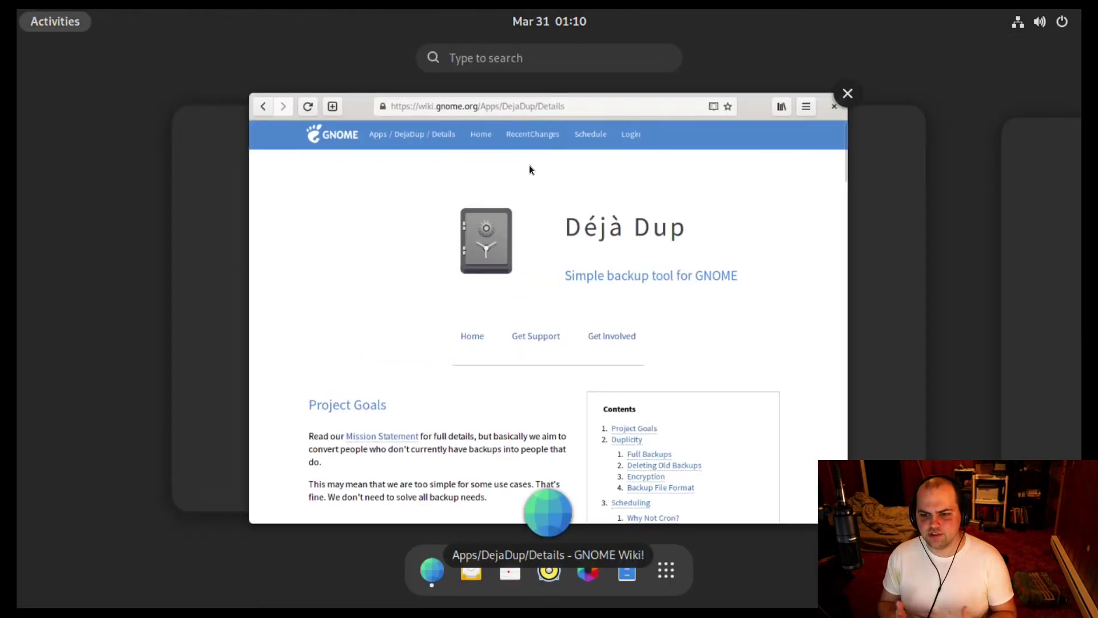
scroll(530, 172, down, 1)
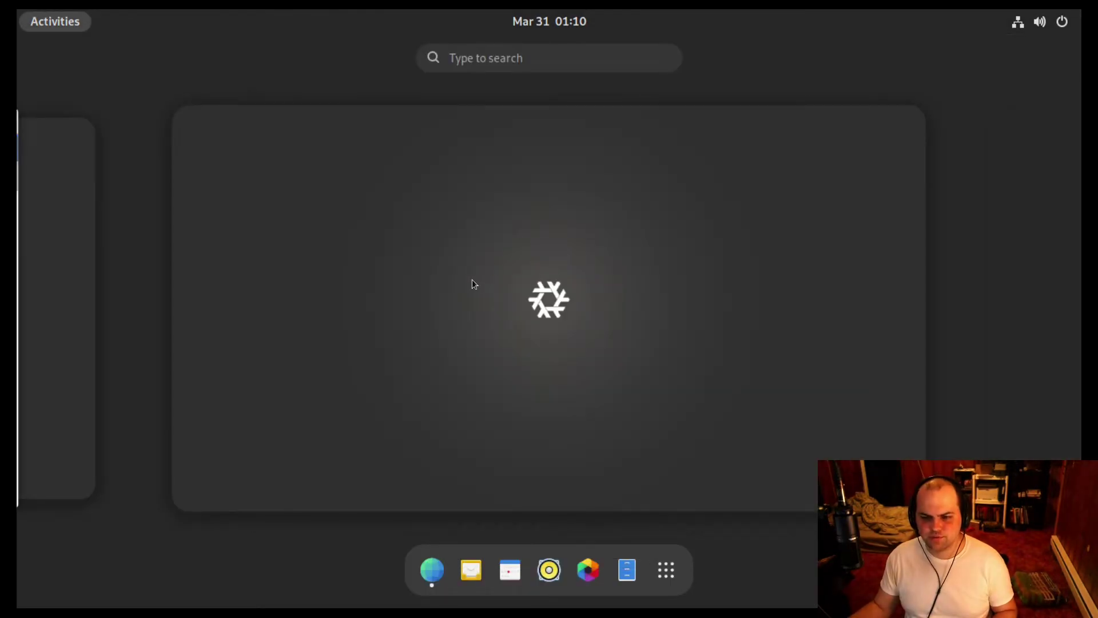
scroll(472, 279, up, 1)
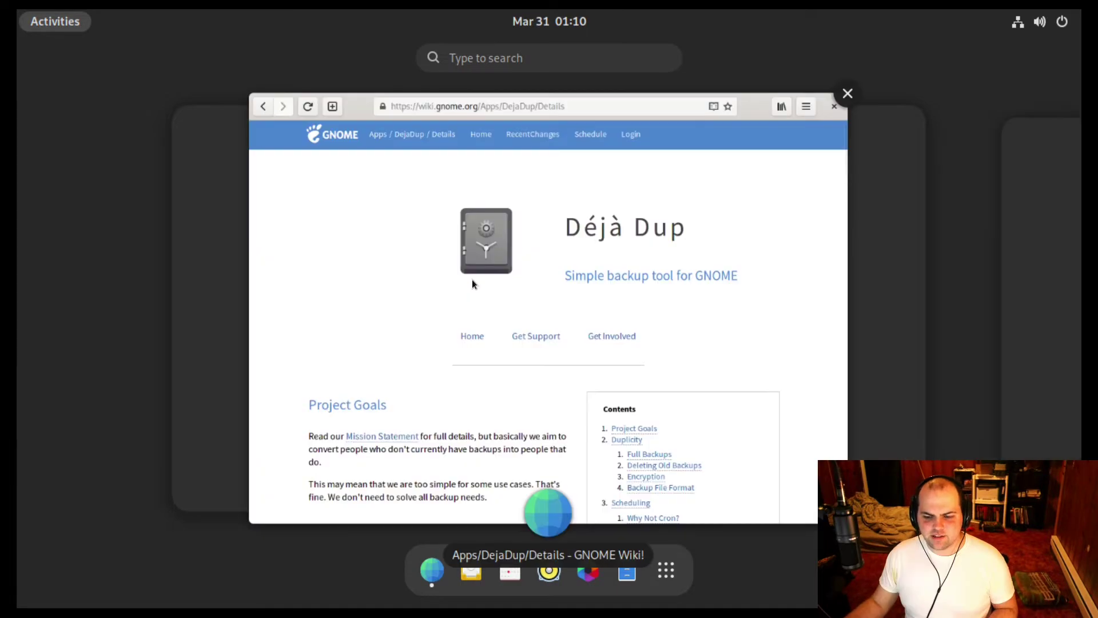
click(472, 279)
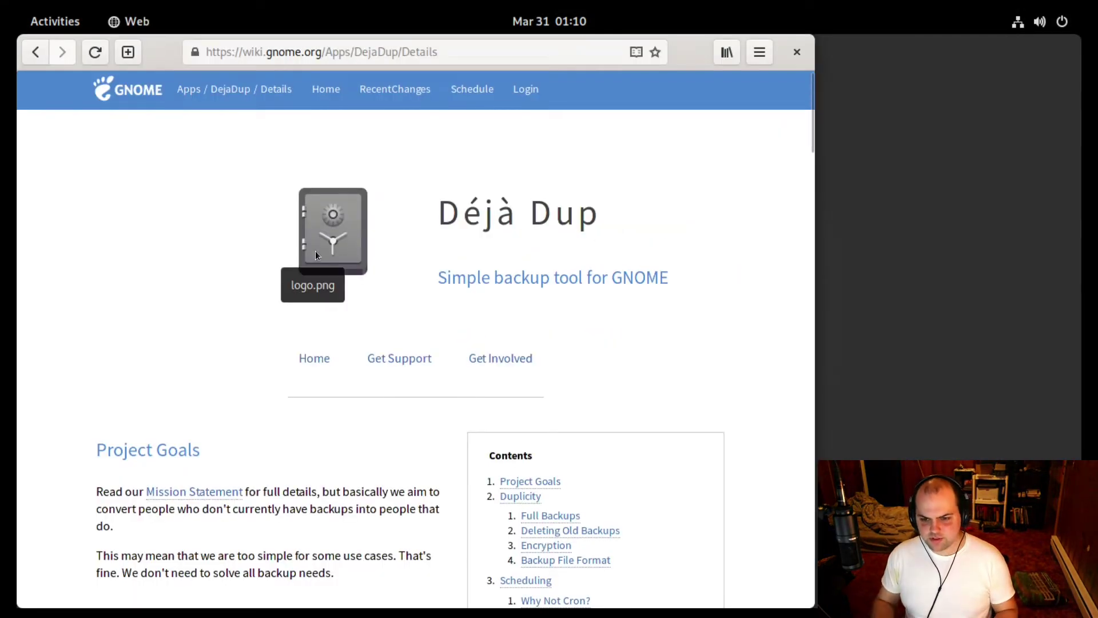
key(super)
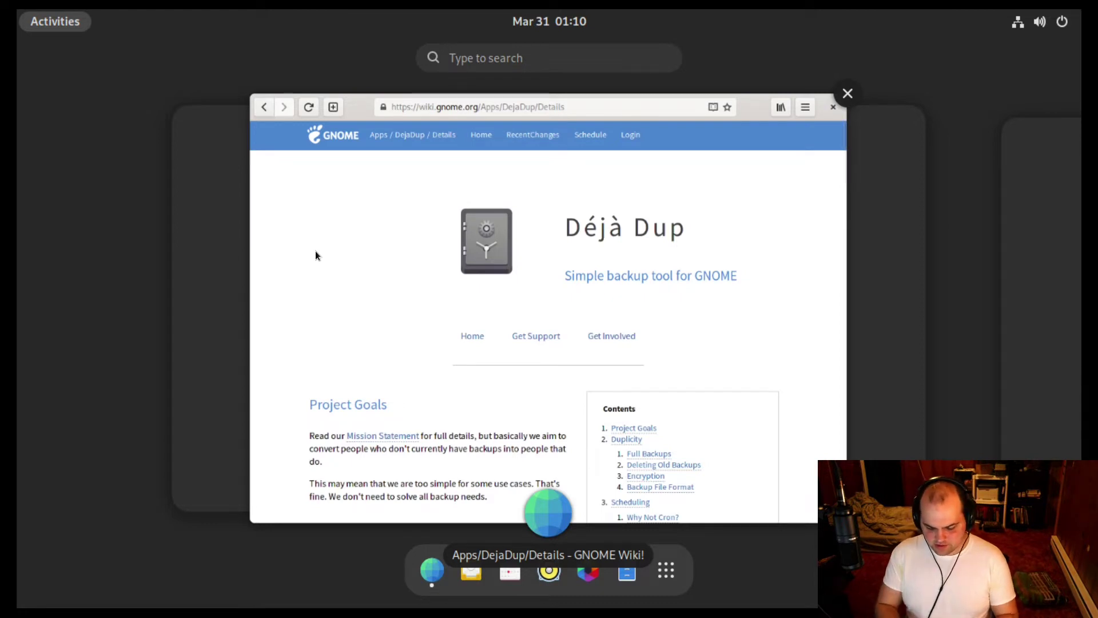
text(ter)
key(Return)
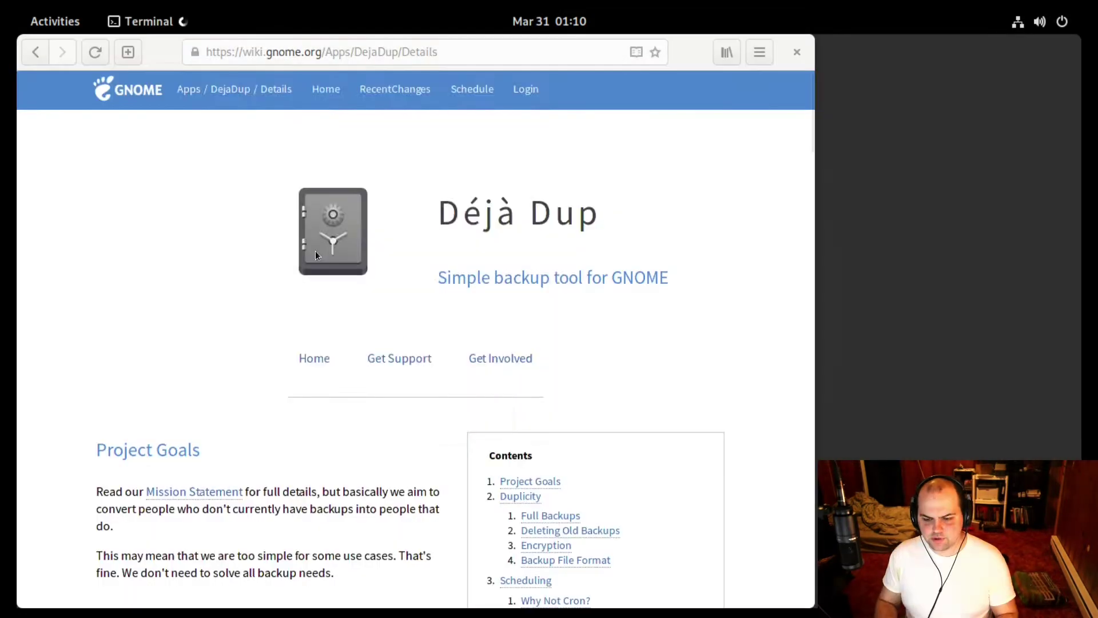
key(super+Up)
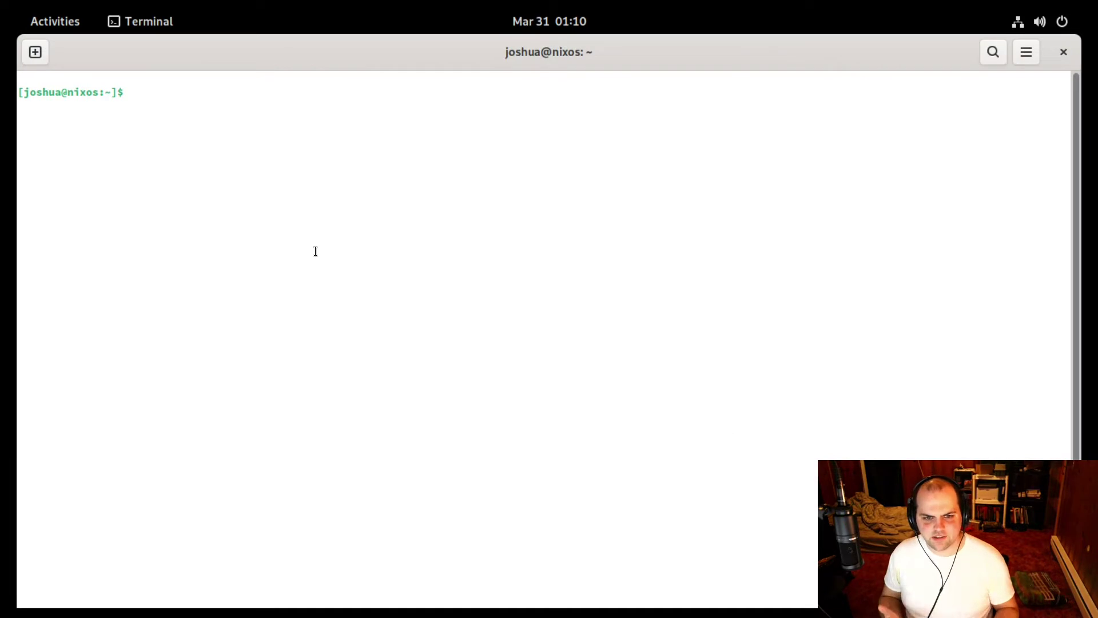
Change into /etc/nixos and tab-complete a gedit configuration.nix command.
text(cd /etc/)
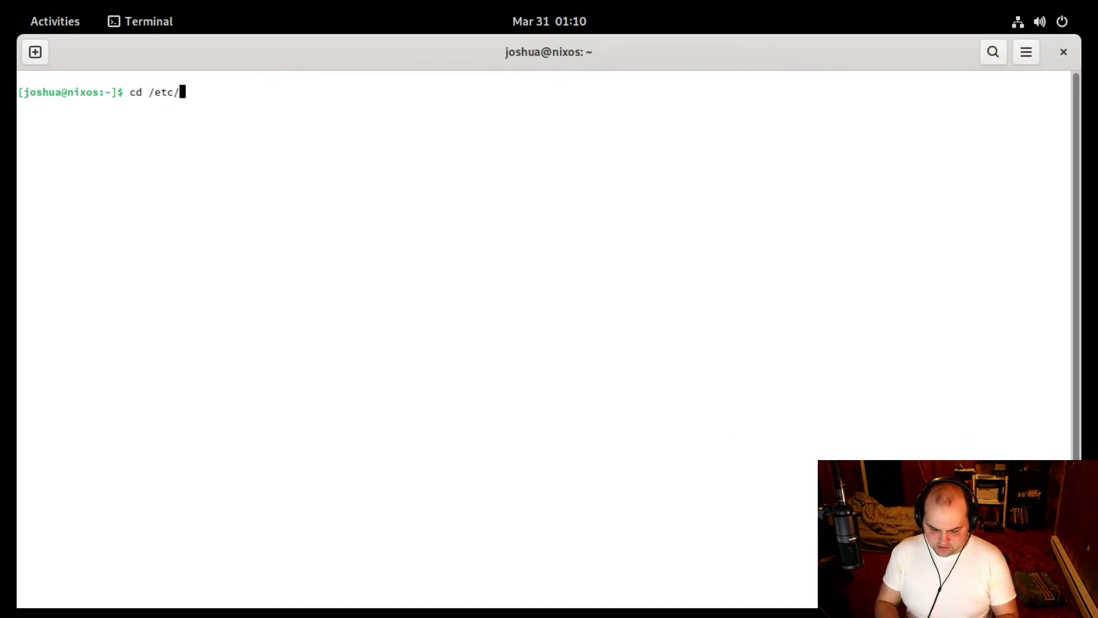
text(nixos/)
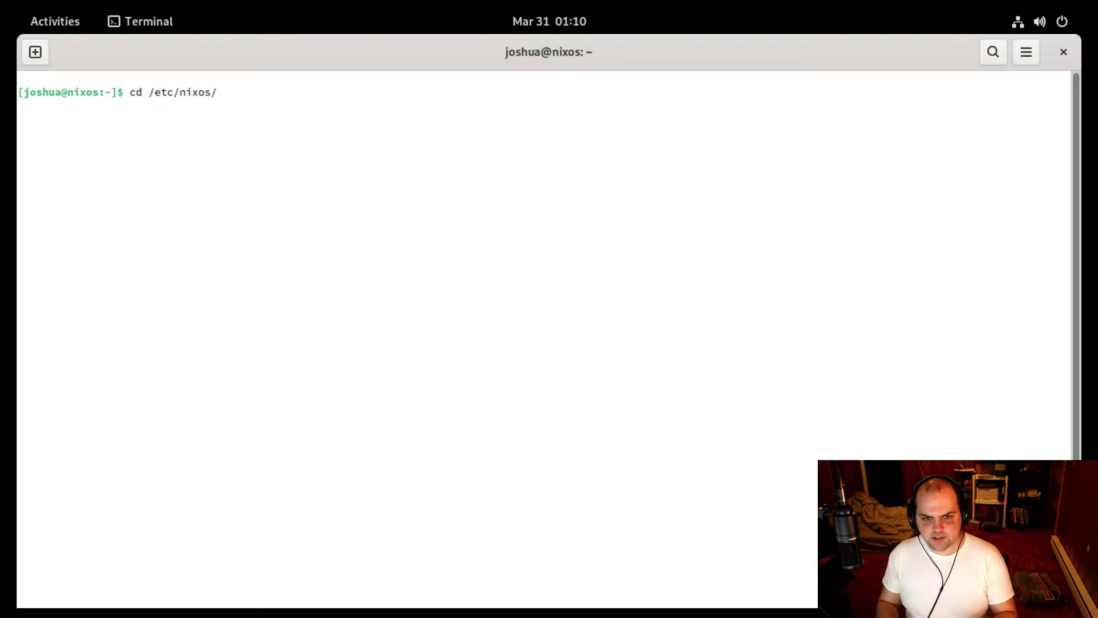
key(Return)
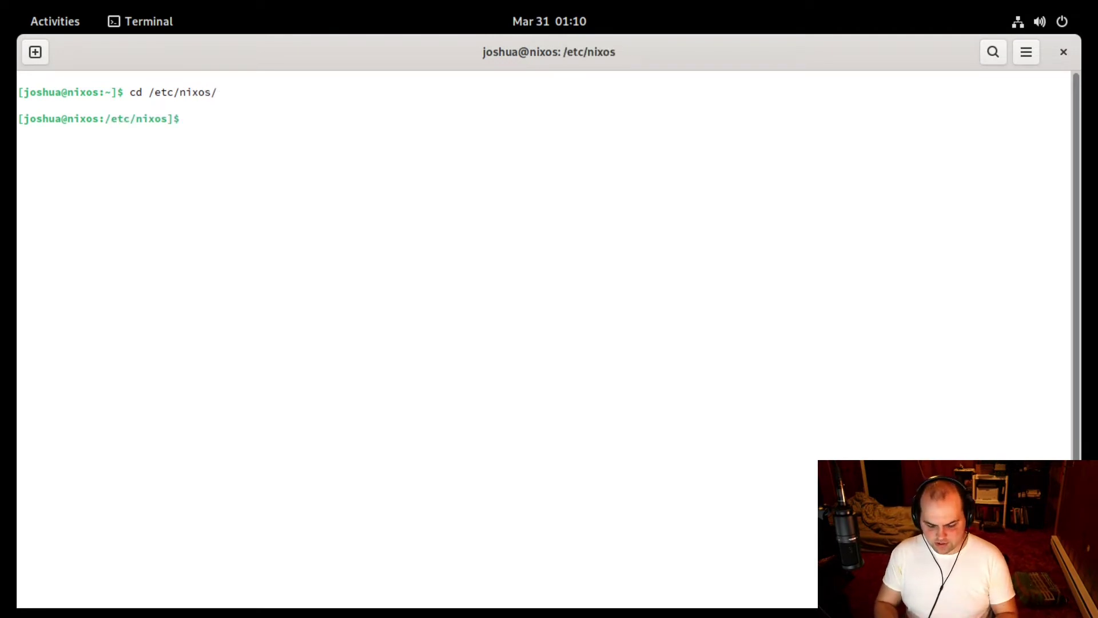
text(gedit )
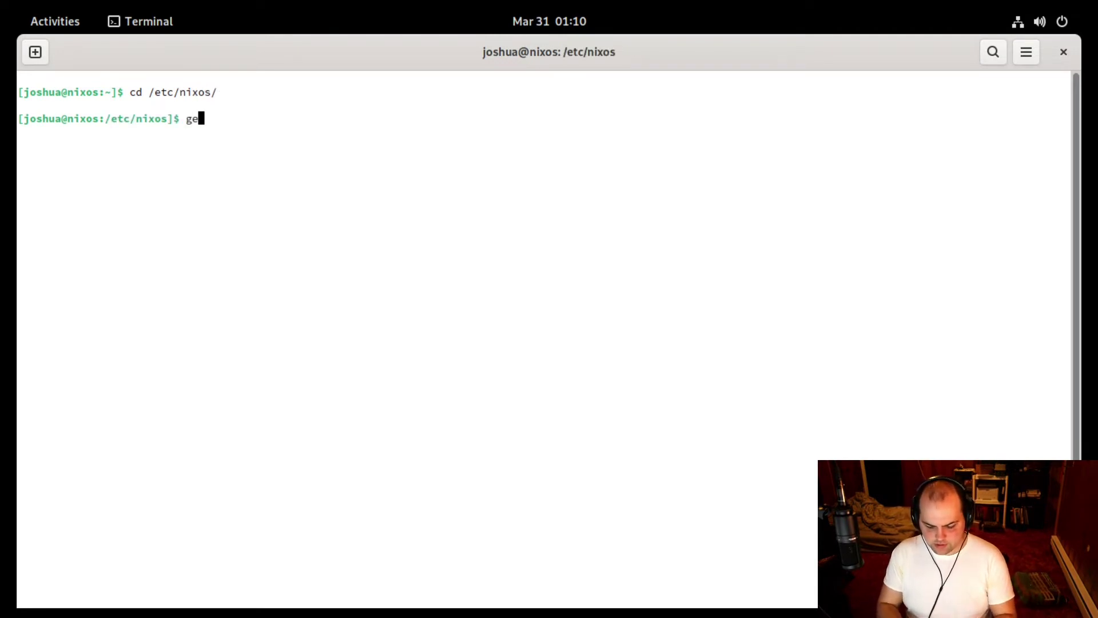
text(con)
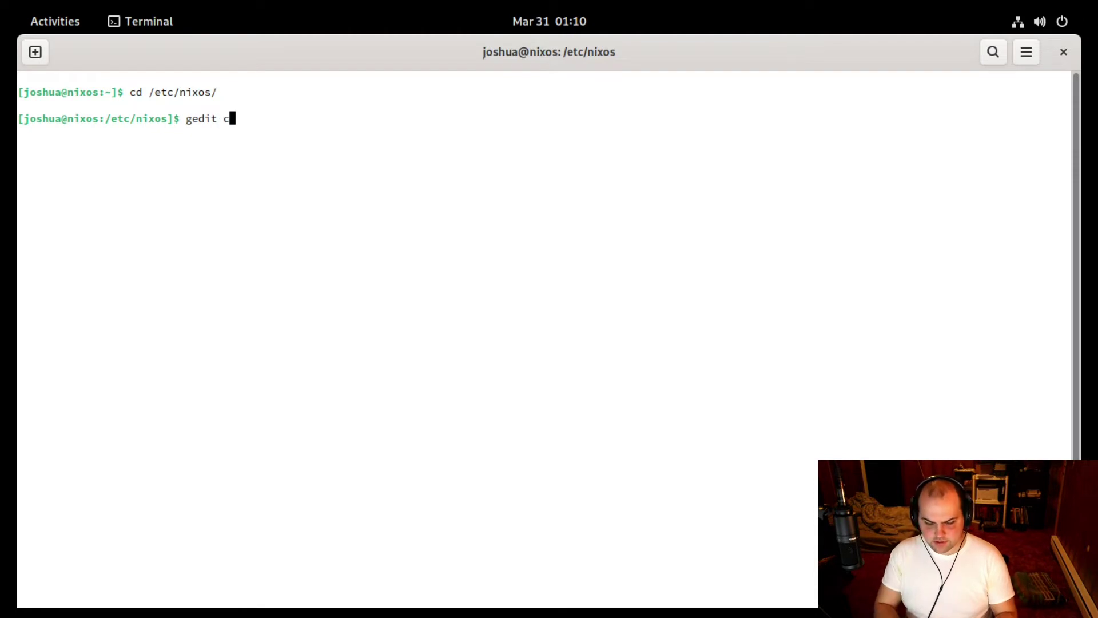
key(Tab)
Open configuration.nix in gedit, add deja-dup after firefox in environment.systemPackages, then quit gedit.
key(Return)
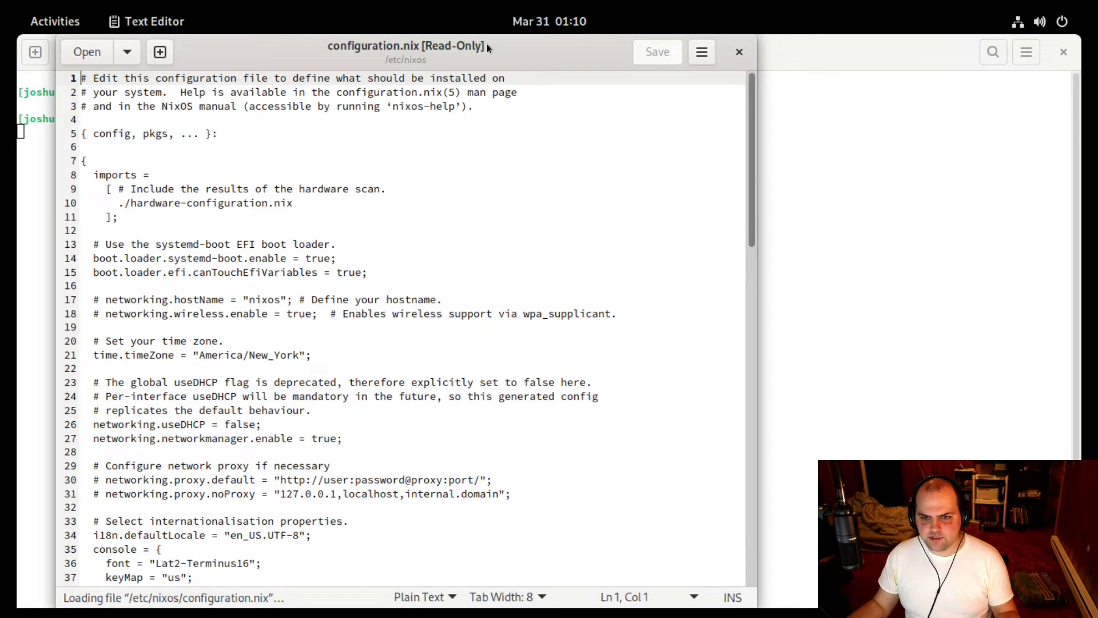
scroll(434, 211, down, 15)
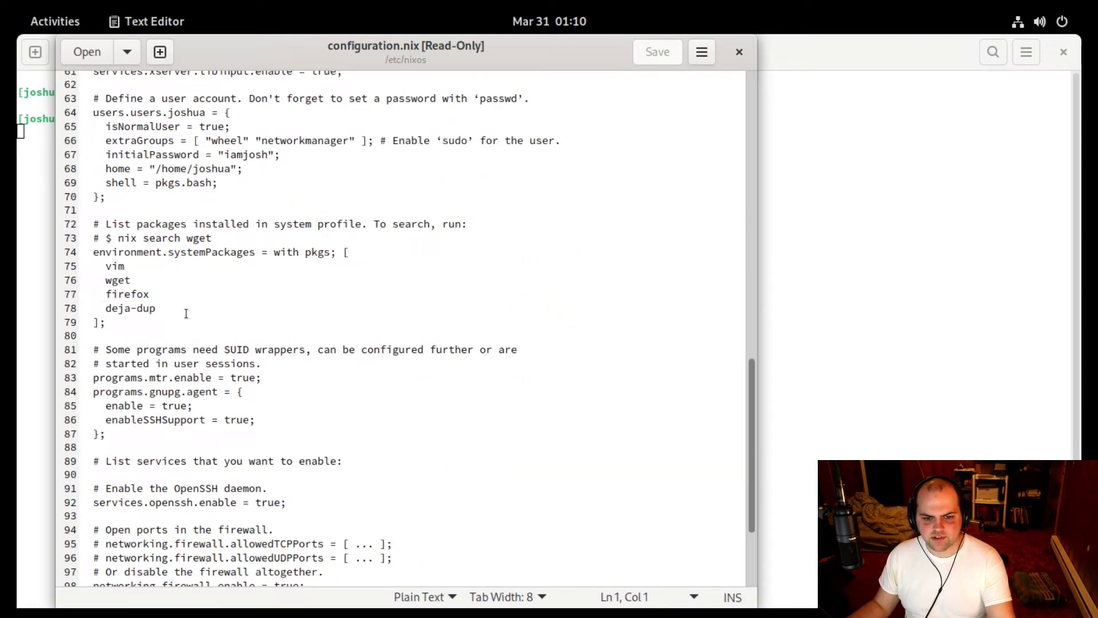
click(186, 313)
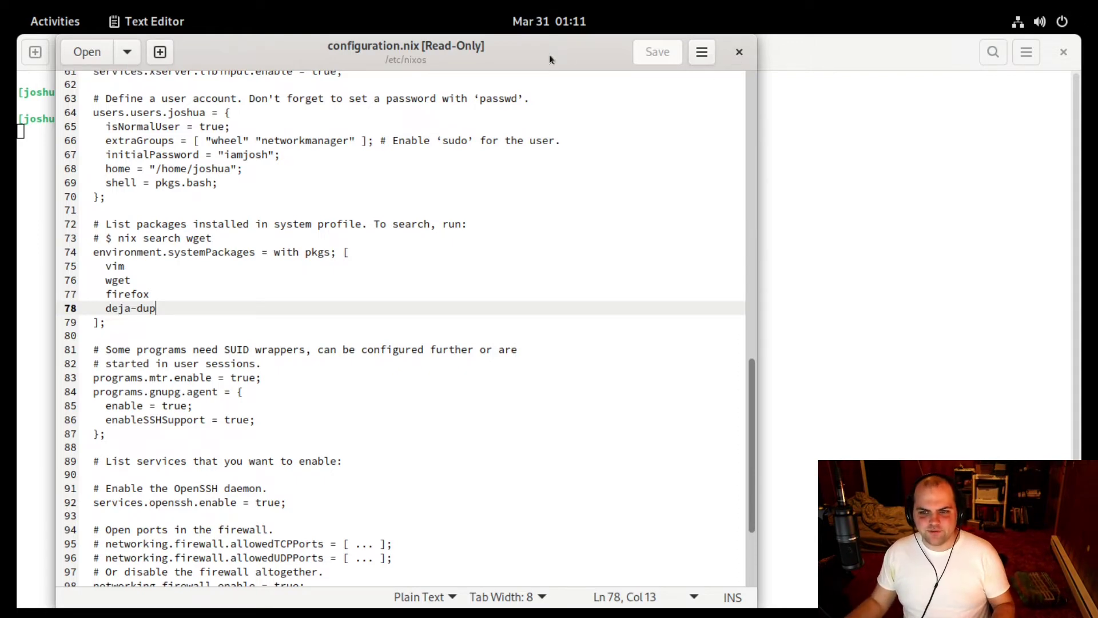
drag(550, 54, 552, 87)
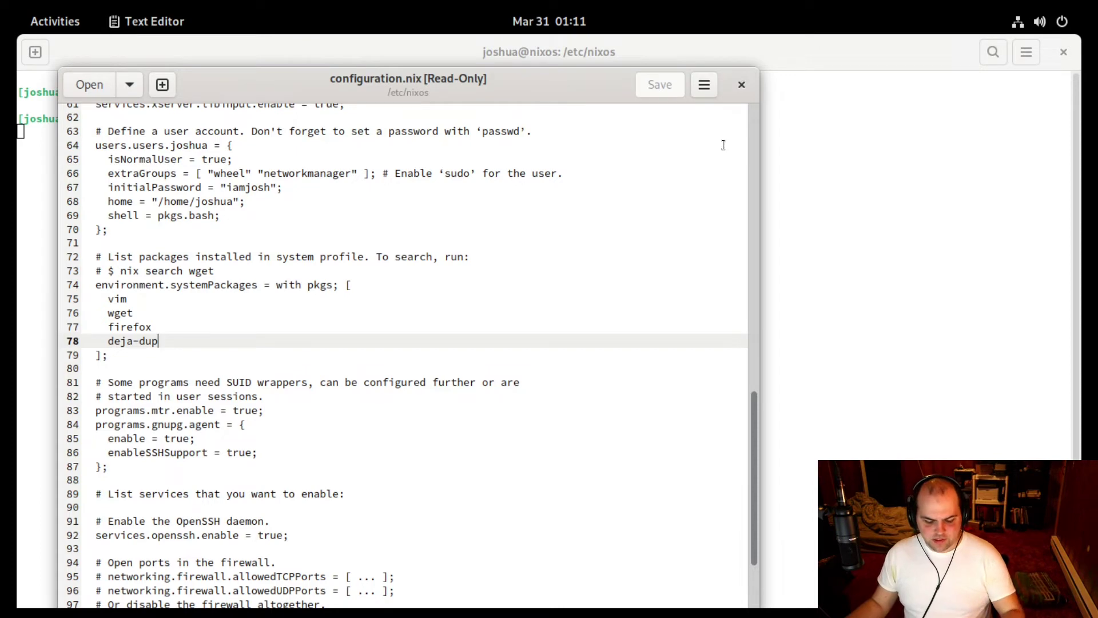
key(ctrl+q)
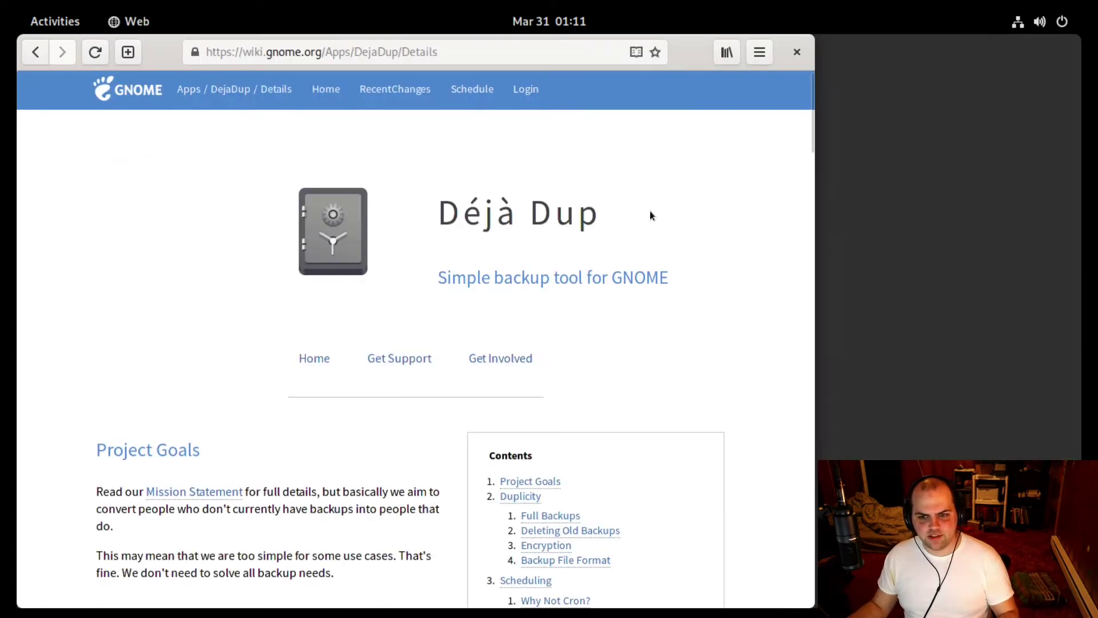
Search 'flathub dejadup' and open the Flathub page's flatpak install command for org.gnome.DejaDup.
click(413, 54)
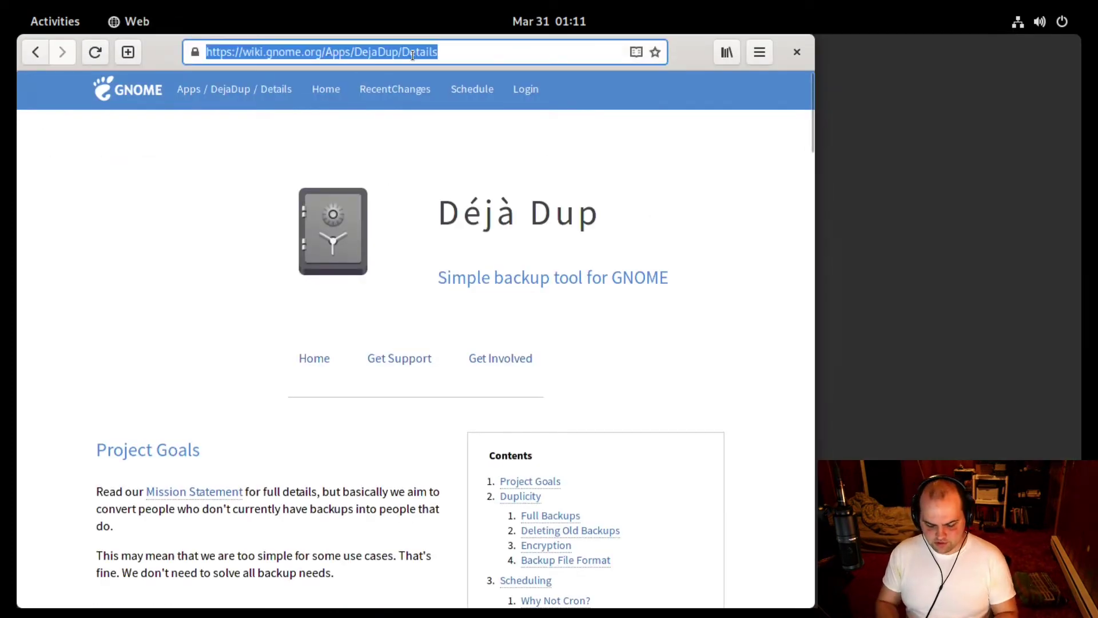
text(flathub )
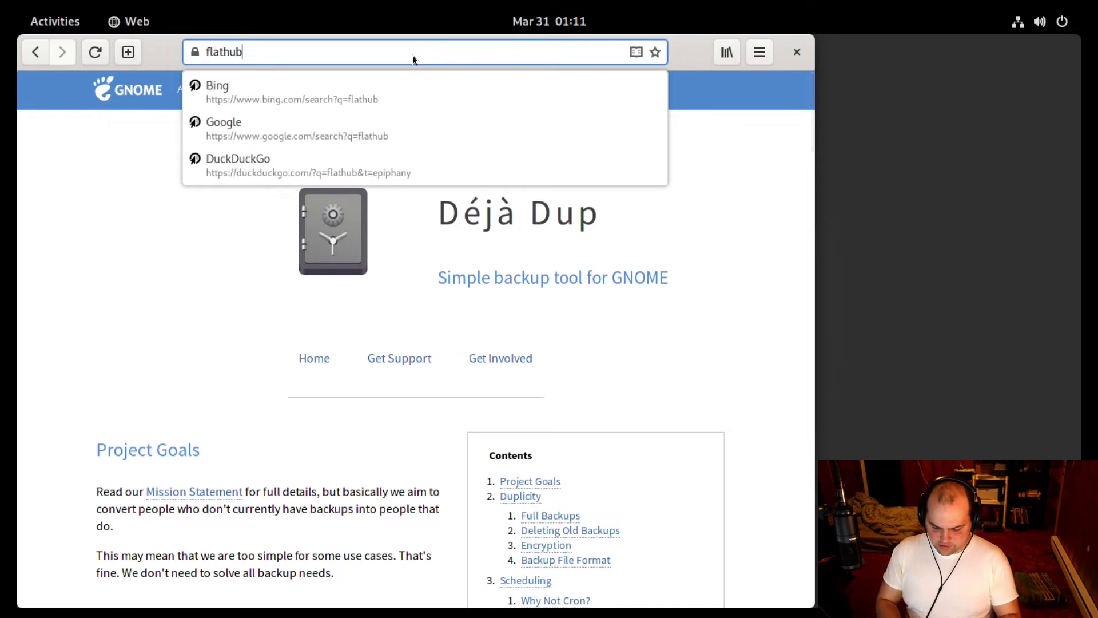
text(deja)
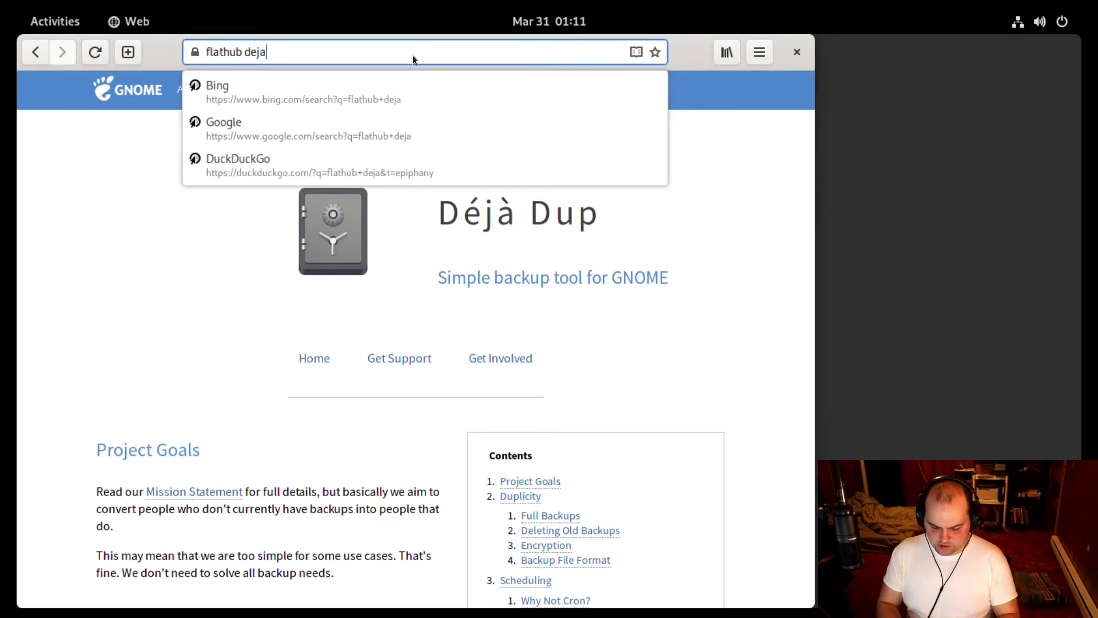
text(dup)
key(Return)
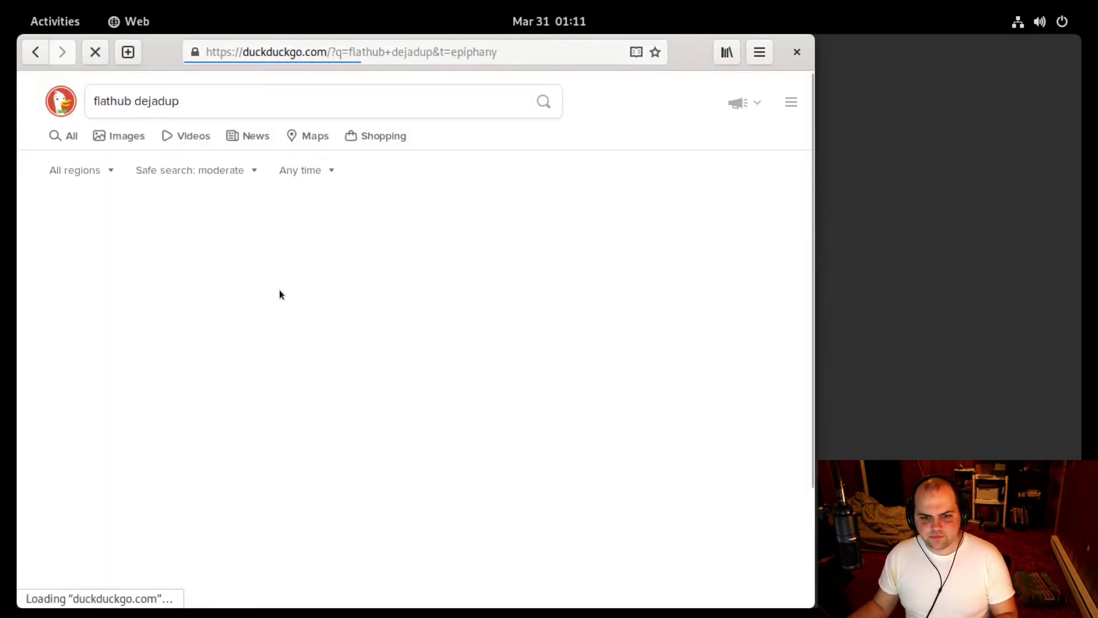
click(246, 287)
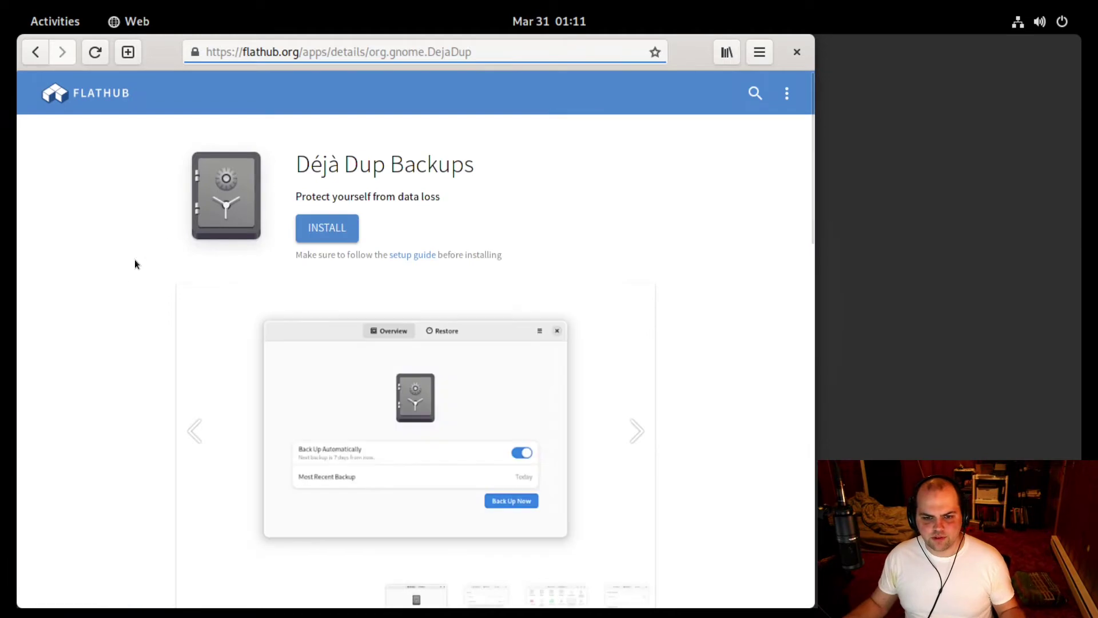
scroll(119, 281, down, 15)
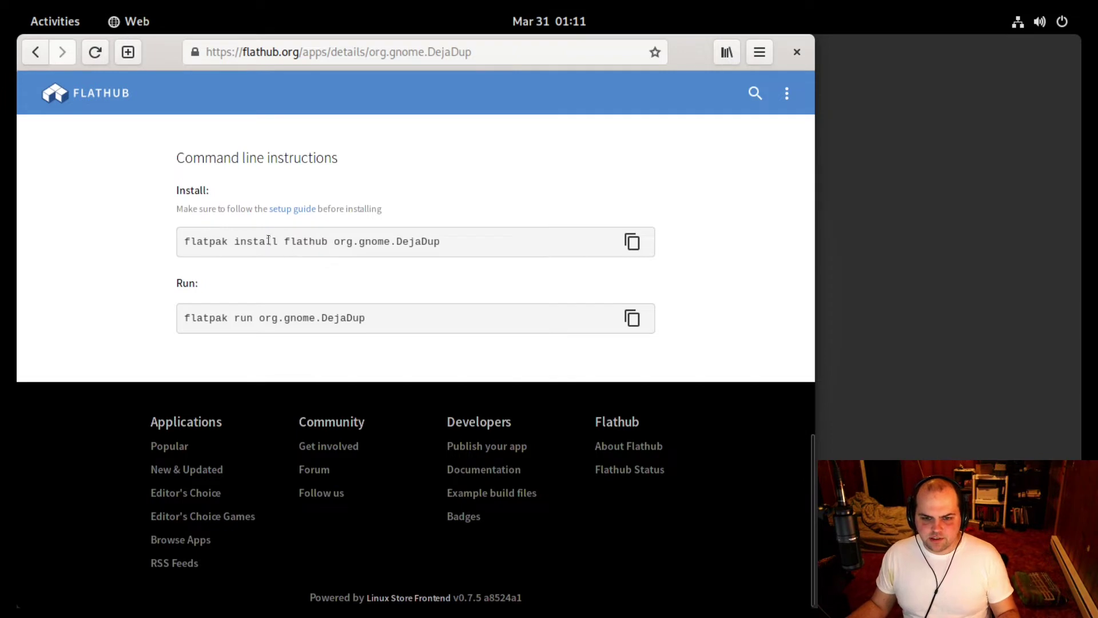
double_click(293, 241)
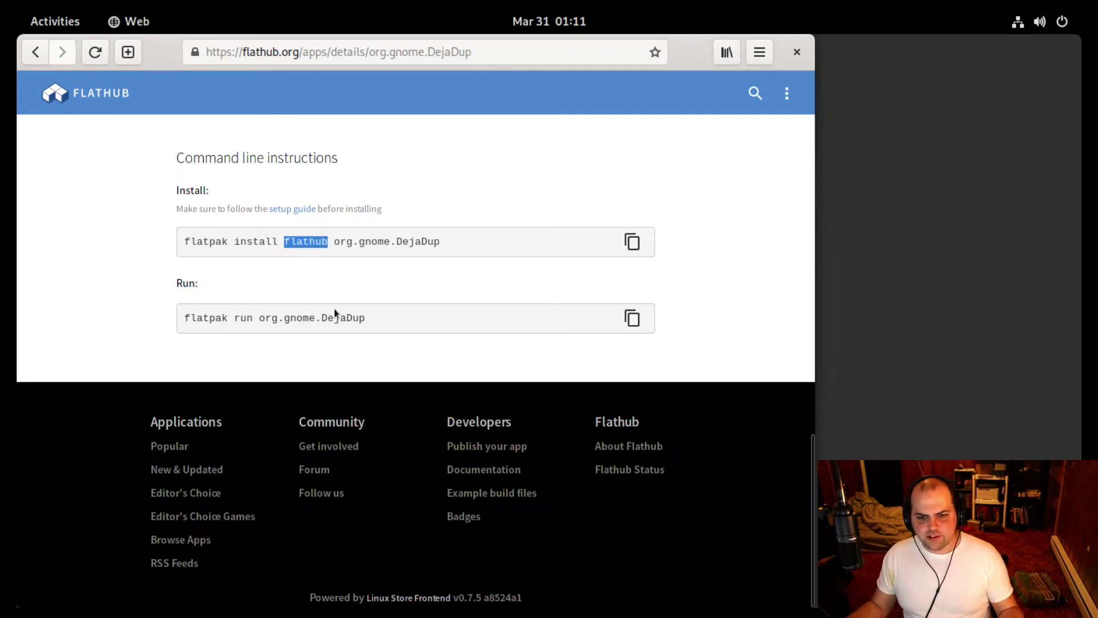
click(350, 268)
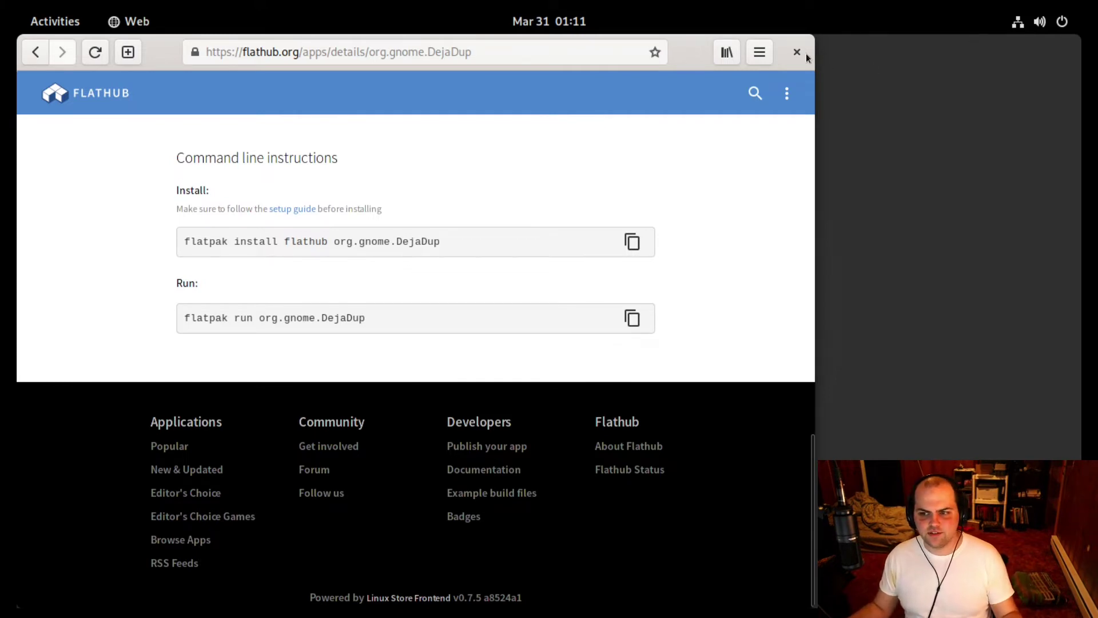
Close the GNOME Web window, leaving the empty desktop.
key(F10)
key(Escape)
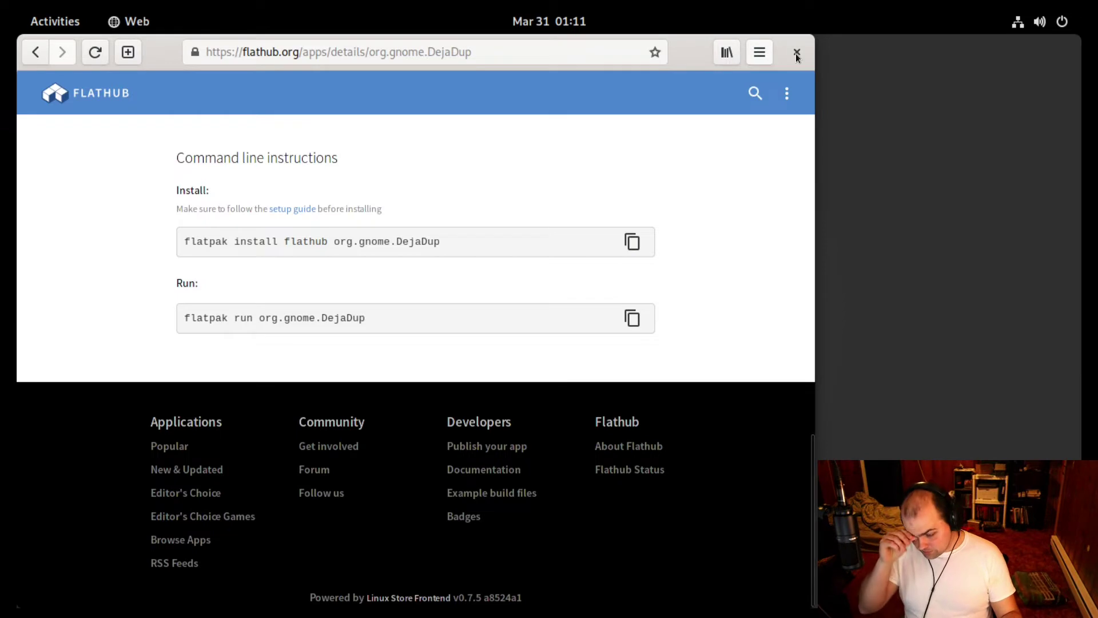
key(F10)
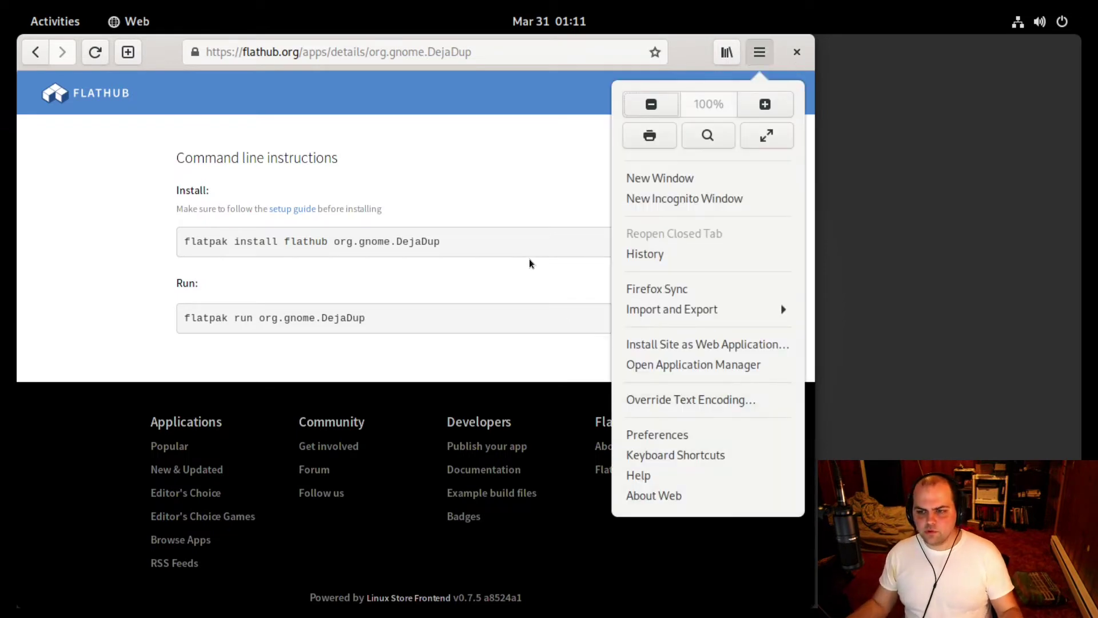
key(Escape)
key(ctrl+w)
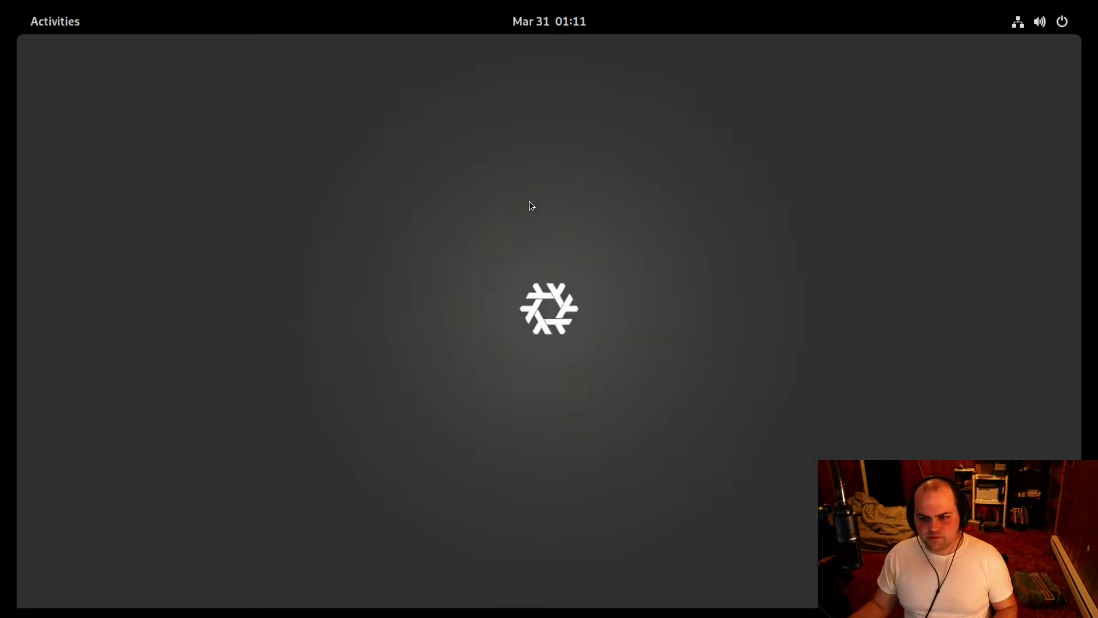
Launch Backups via the Activities search 'backup' and start Create My First Backup.
key(super)
text(backup)
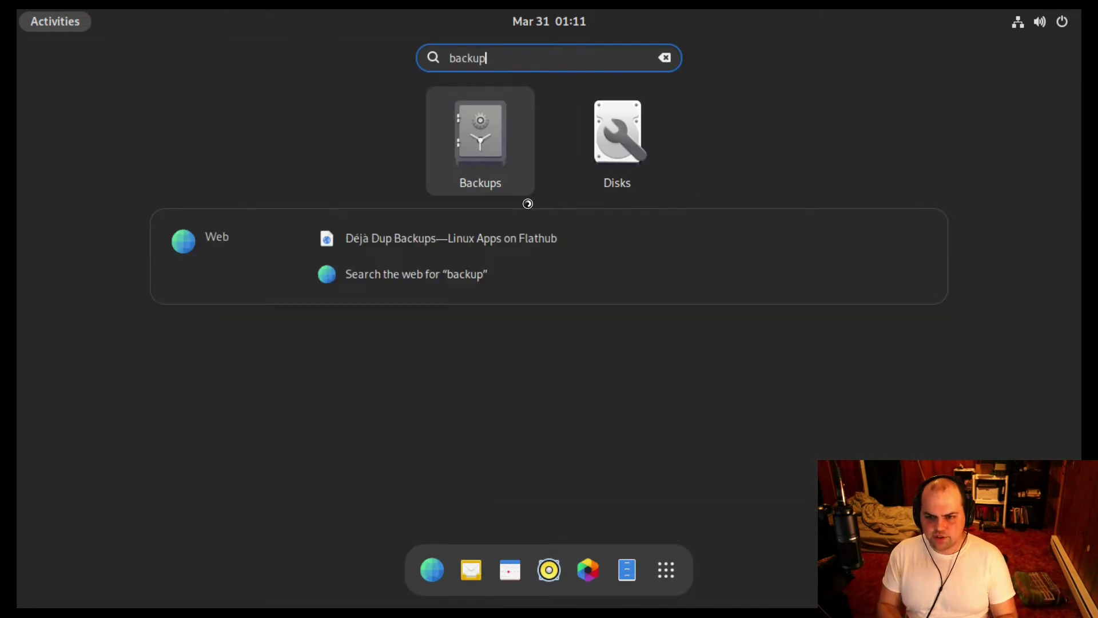
key(Return)
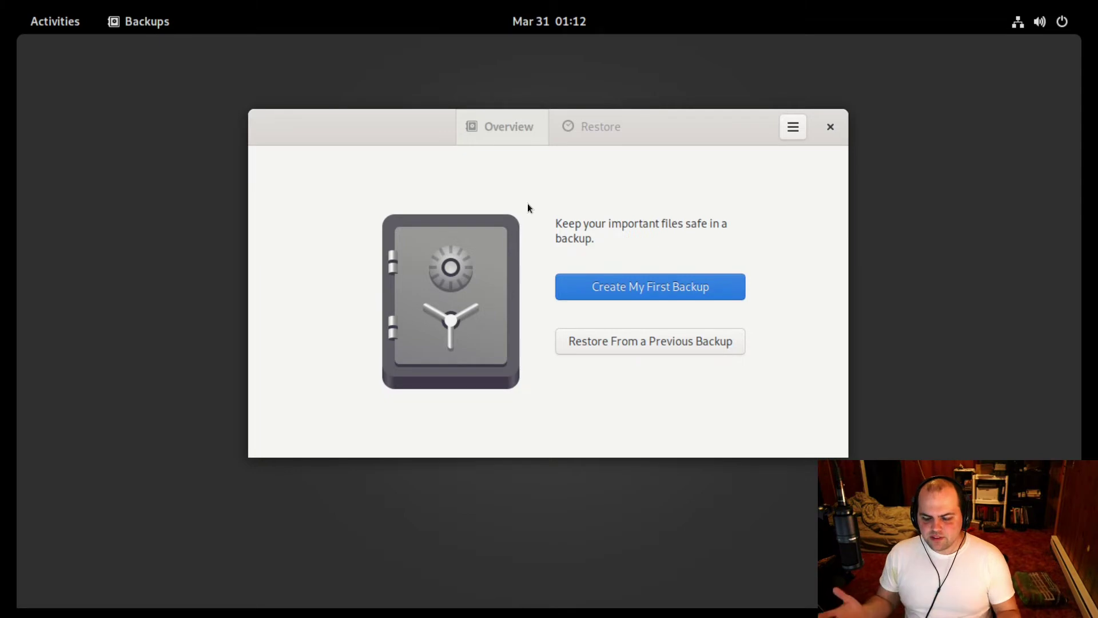
click(591, 285)
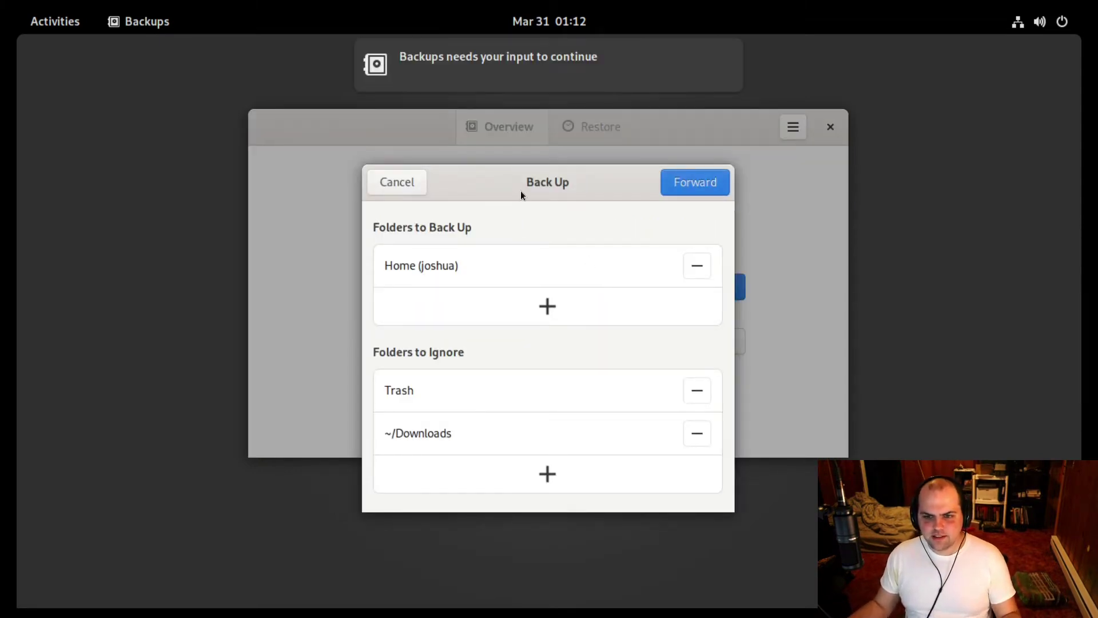
Pass the folders step and keep Google Drive with folder 'nixos' as storage location.
mouse_move(527, 174)
mouse_down()
mouse_move(525, 156)
mouse_move(525, 176)
mouse_up()
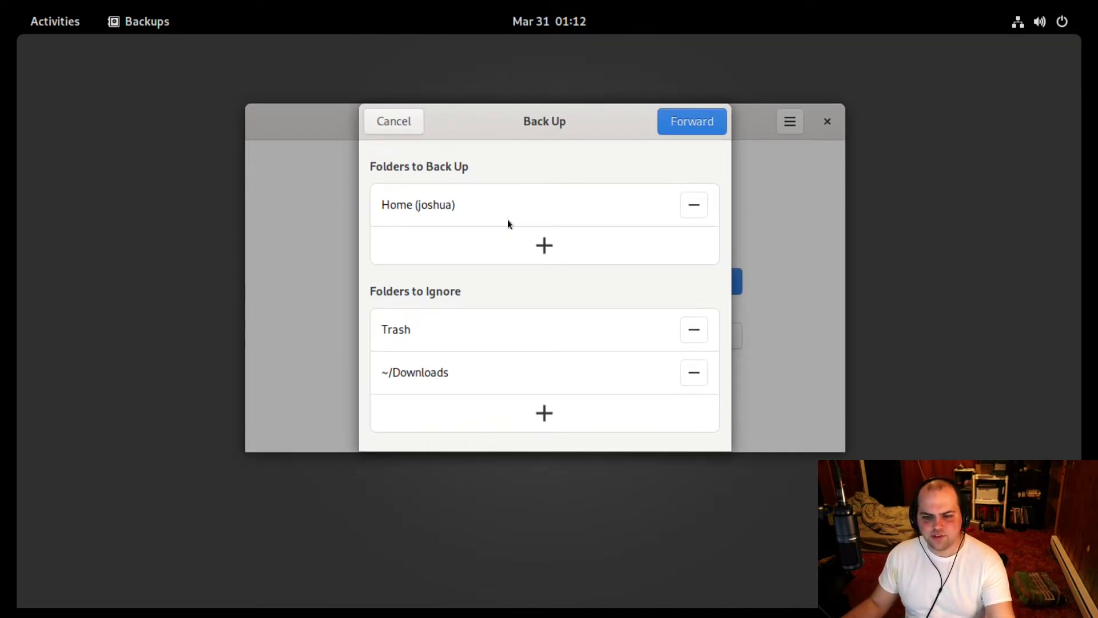
click(501, 261)
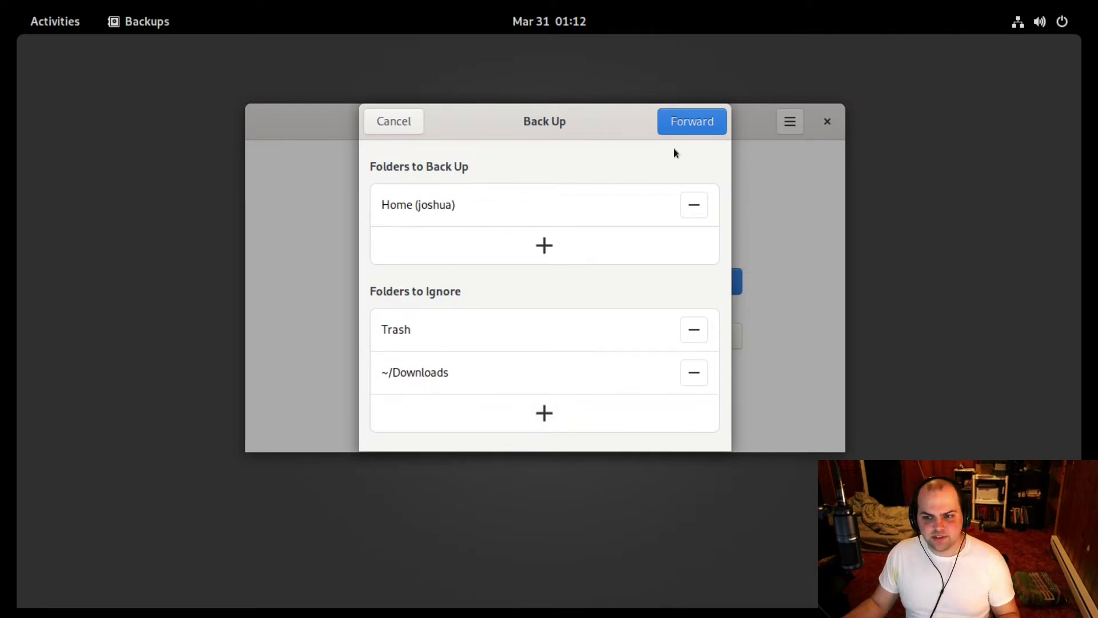
click(692, 126)
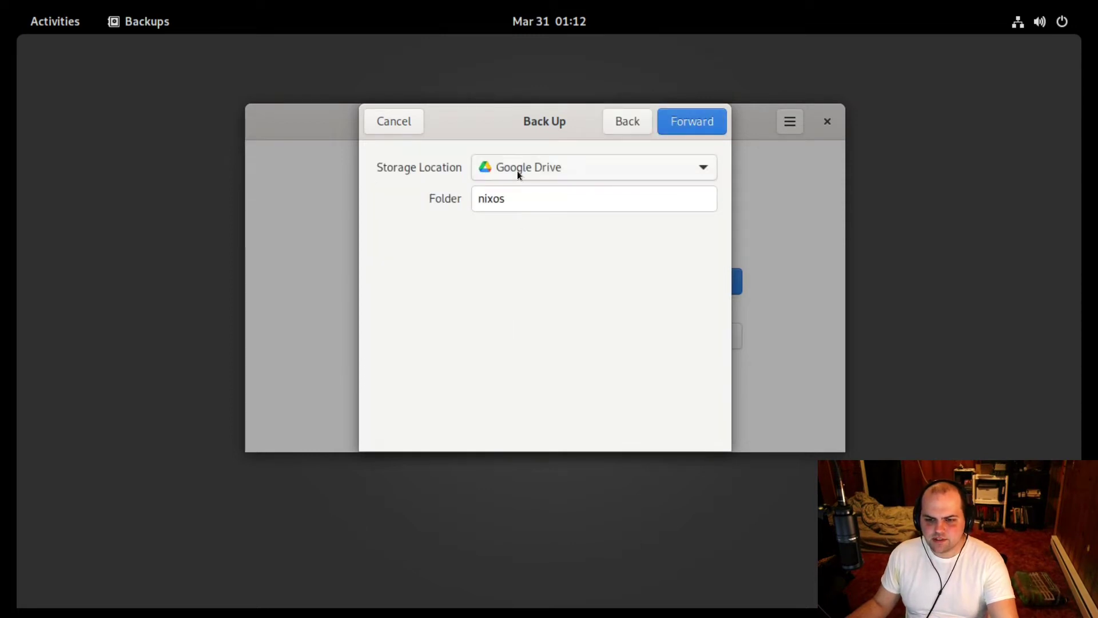
click(558, 167)
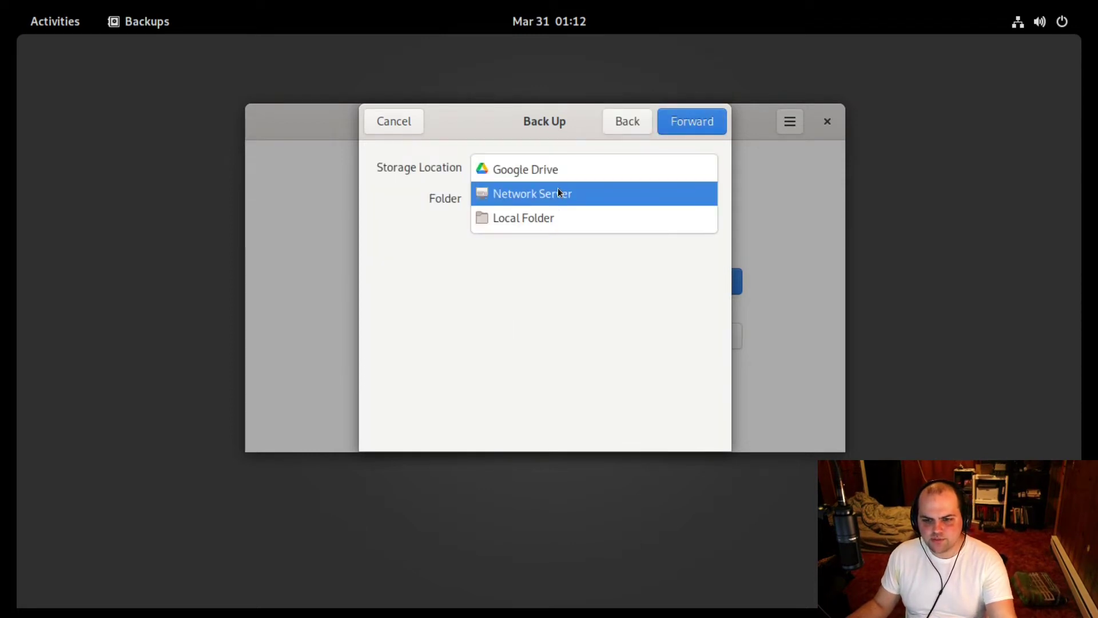
click(558, 324)
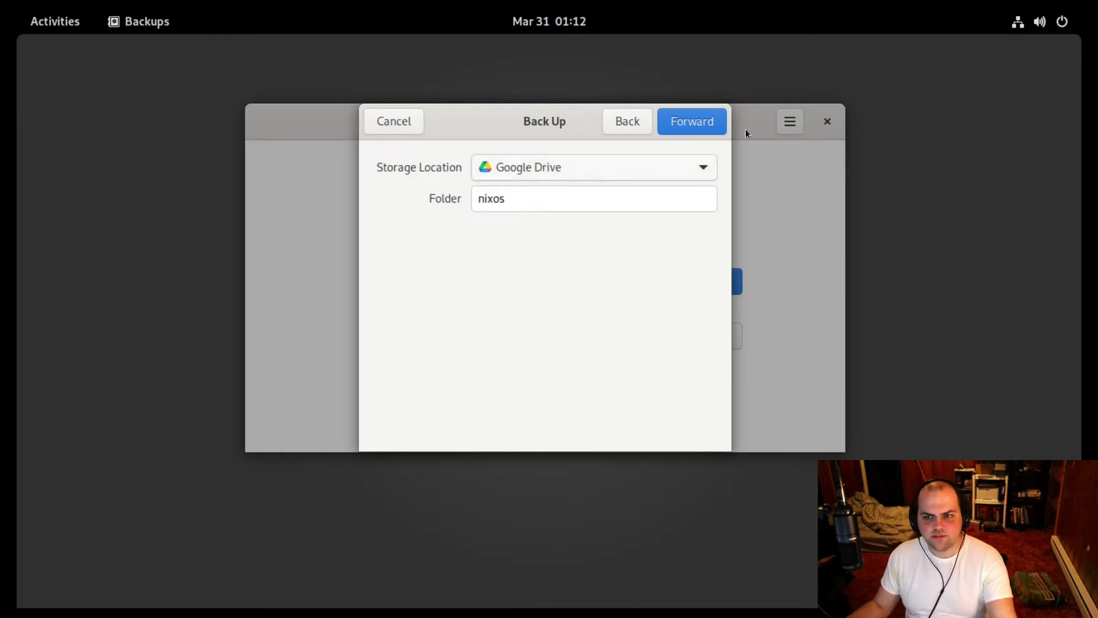
click(699, 124)
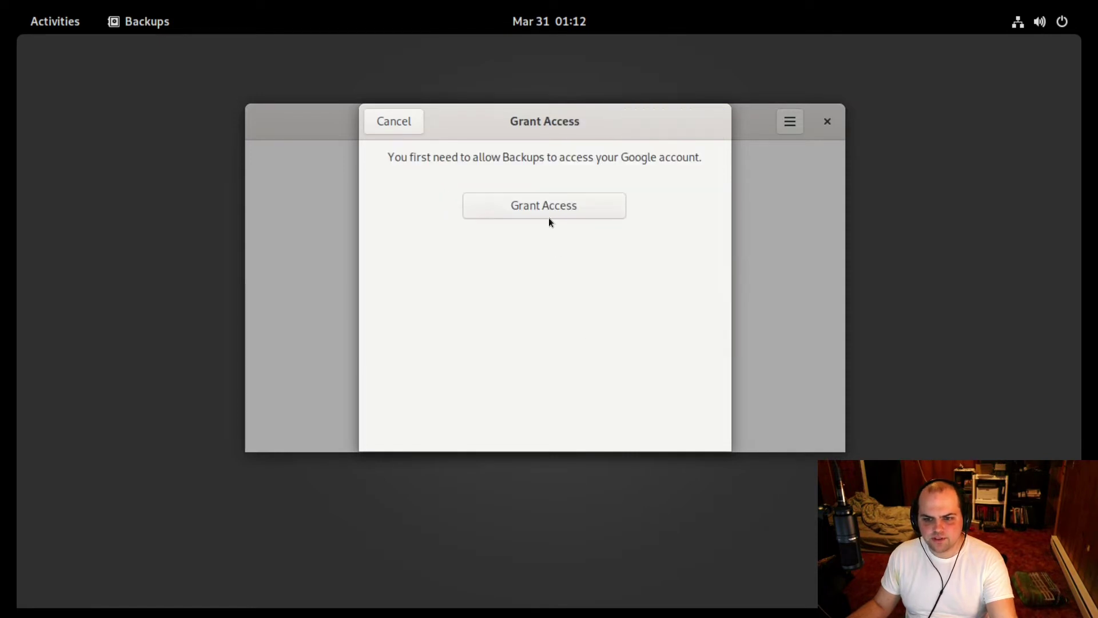
Start Grant Access in Web, close the Flathub tab, and submit the Google account e-mail.
click(538, 209)
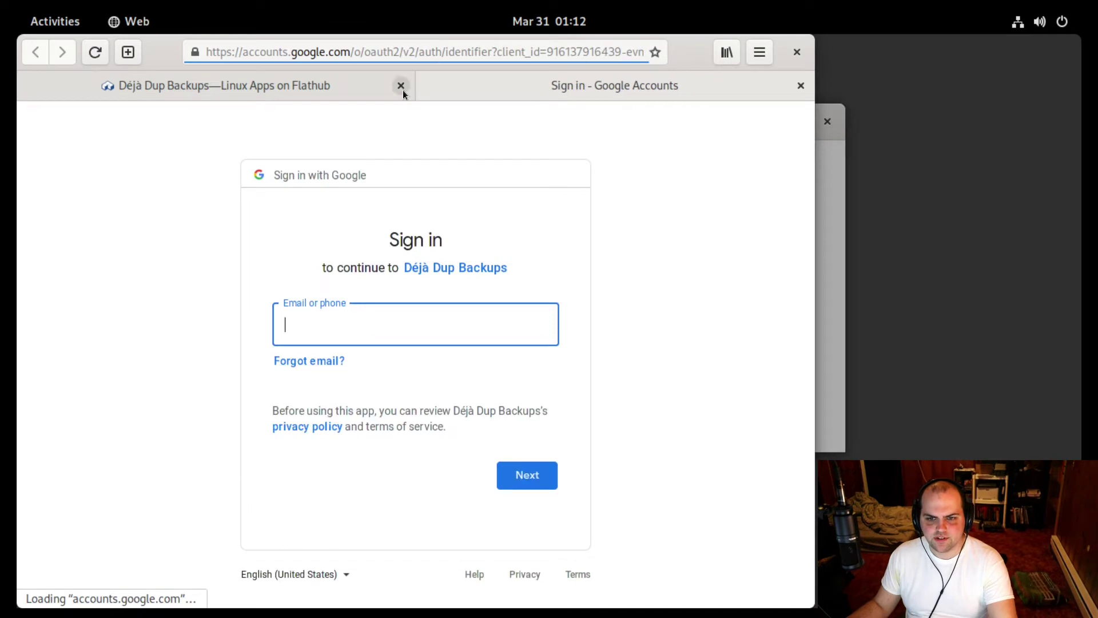
click(403, 90)
key(Return)
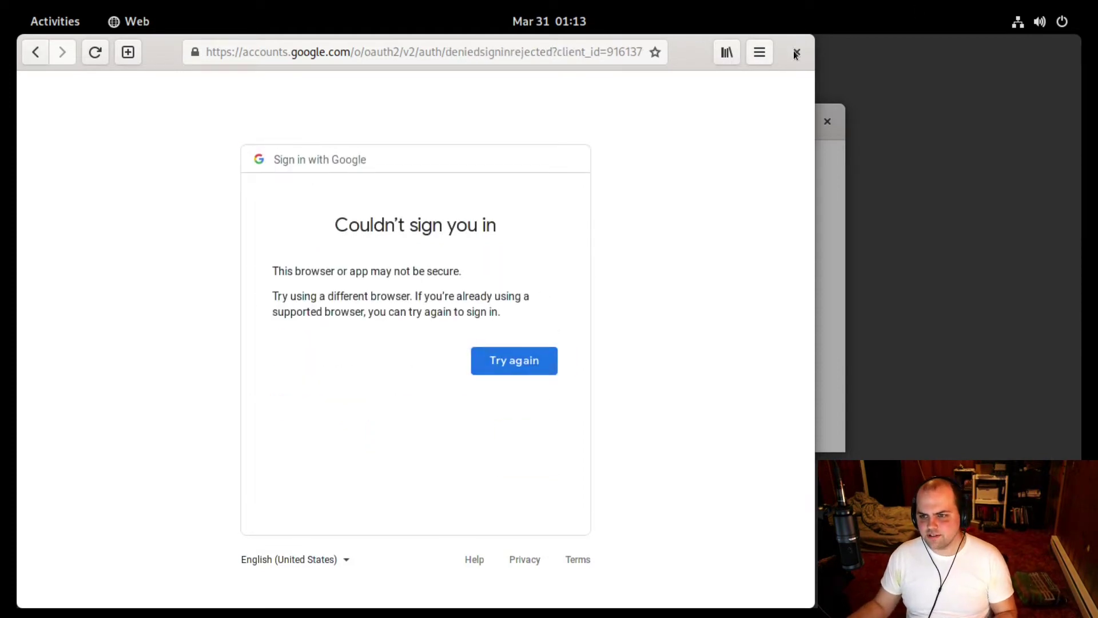
Close the Web window after Google rejects the sign-in as insecure.
key(F10)
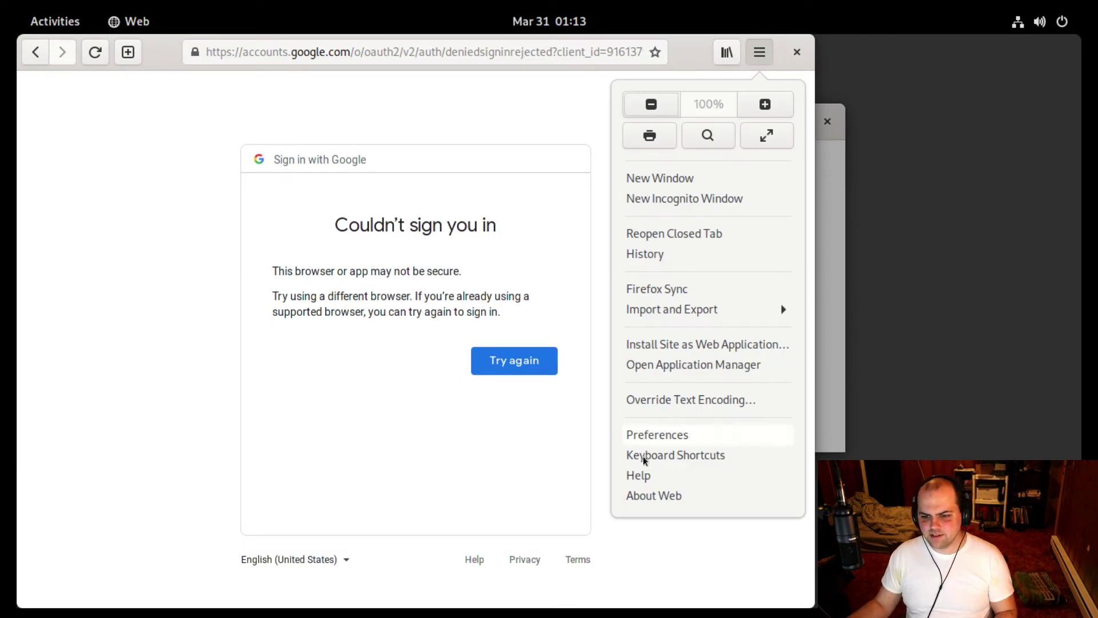
click(543, 313)
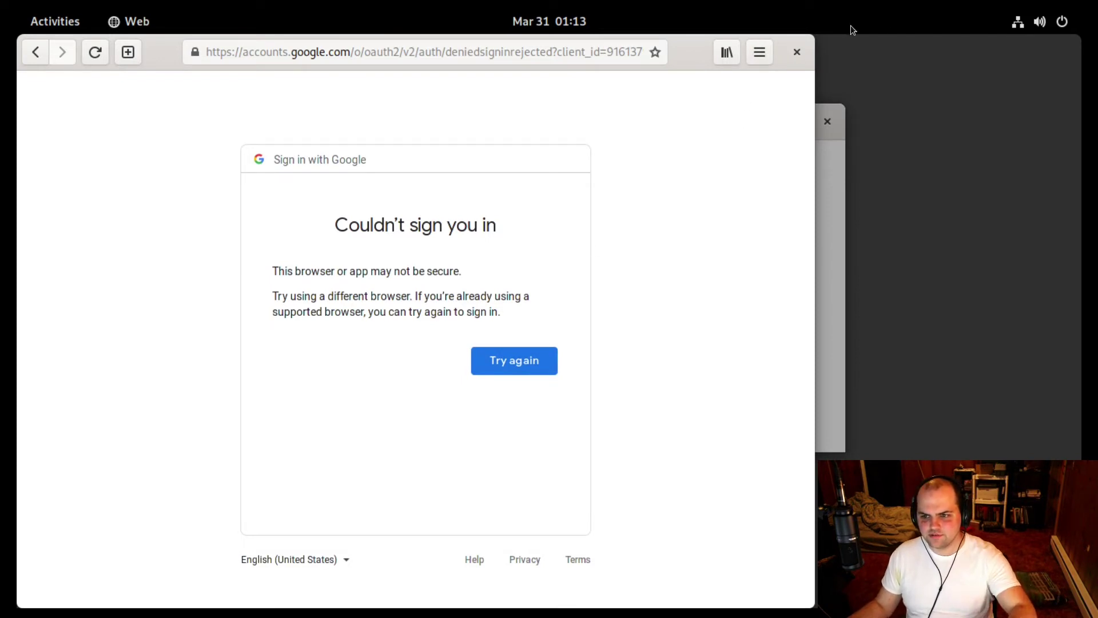
click(810, 55)
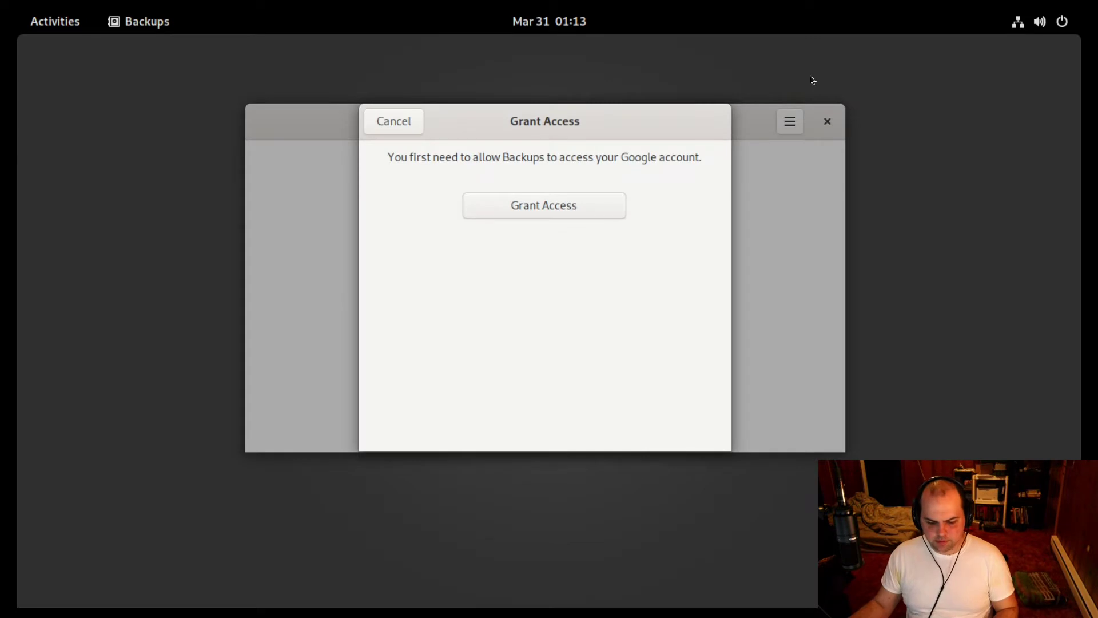
Launch Firefox via the Activities search 'fire', skipping its welcome page and data import.
key(super)
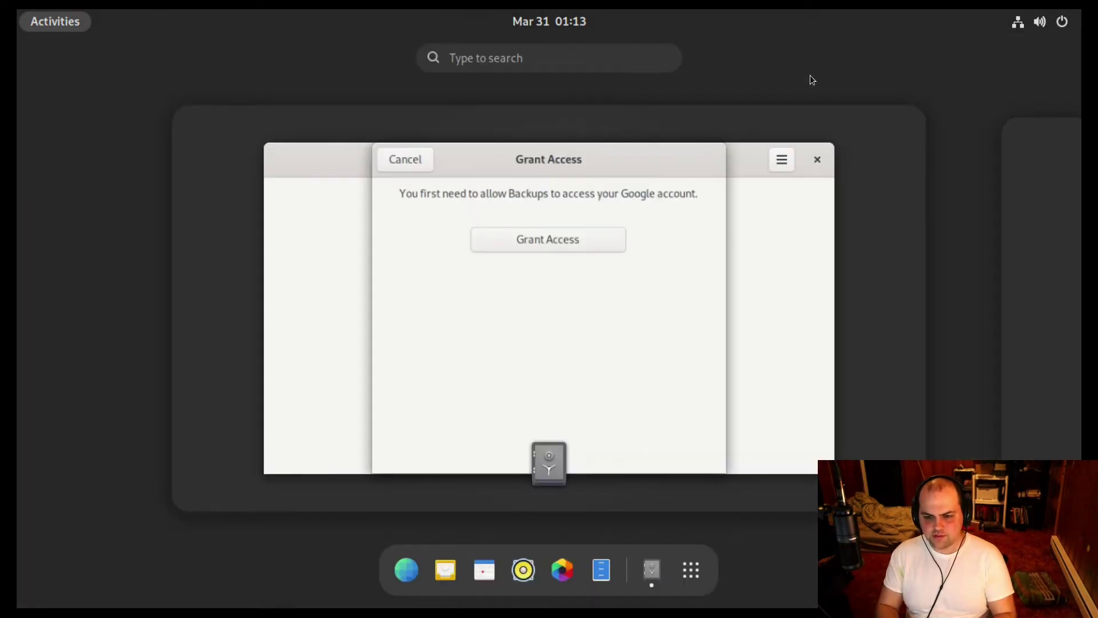
text(fire)
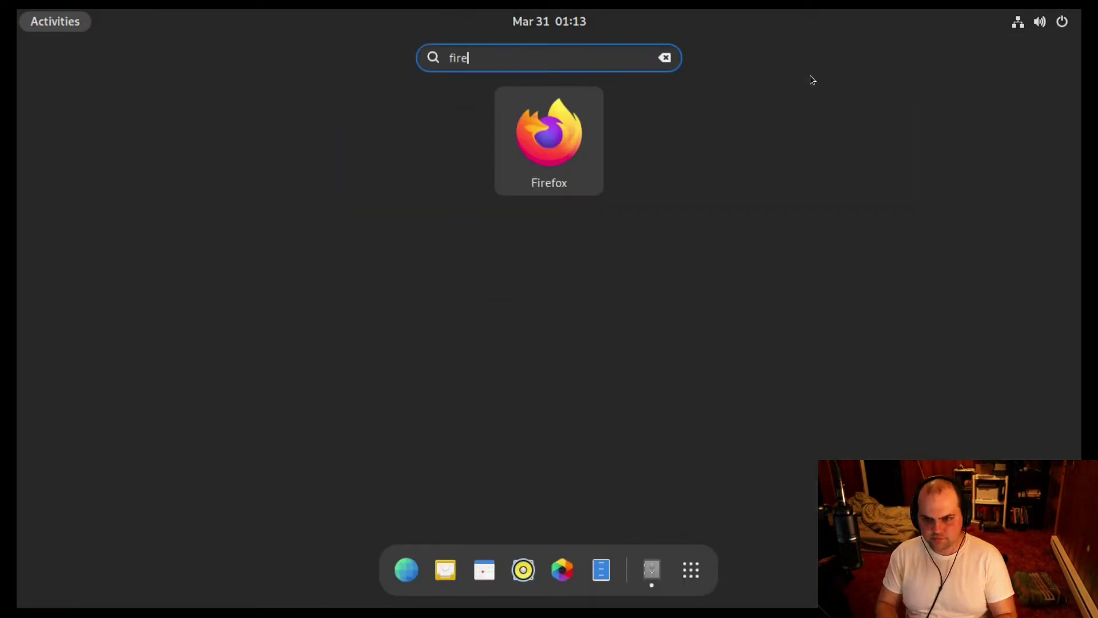
key(Return)
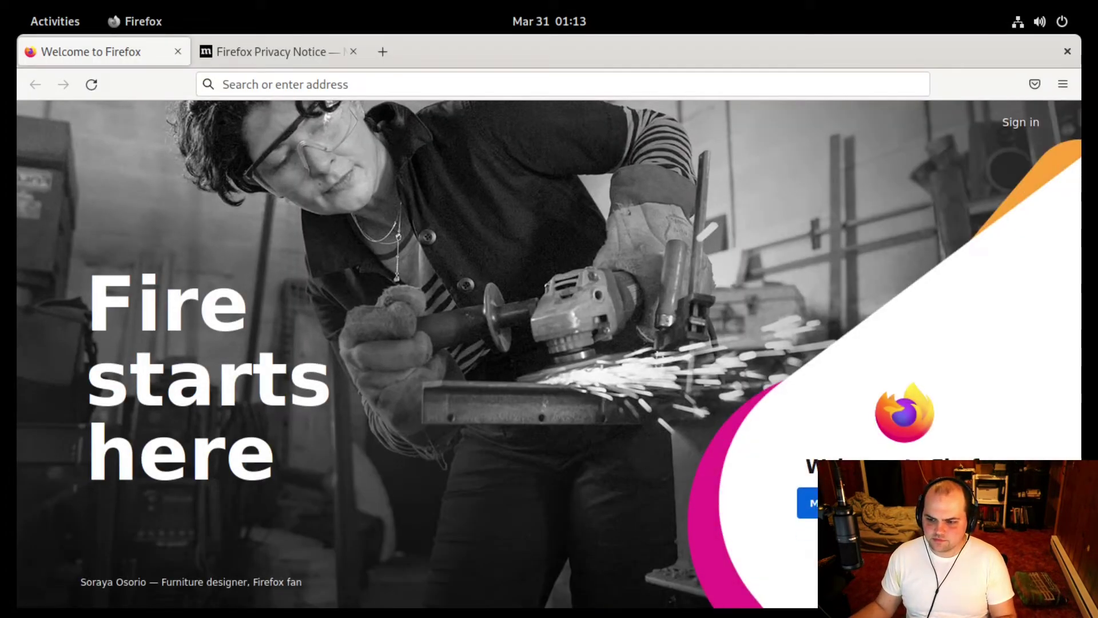
click(807, 503)
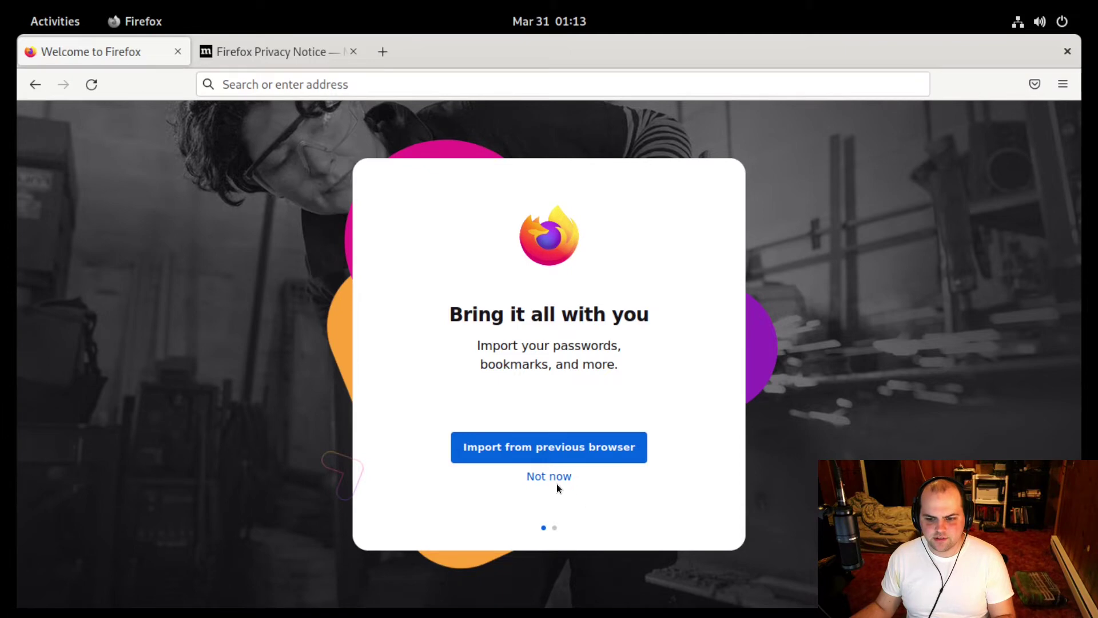
click(554, 476)
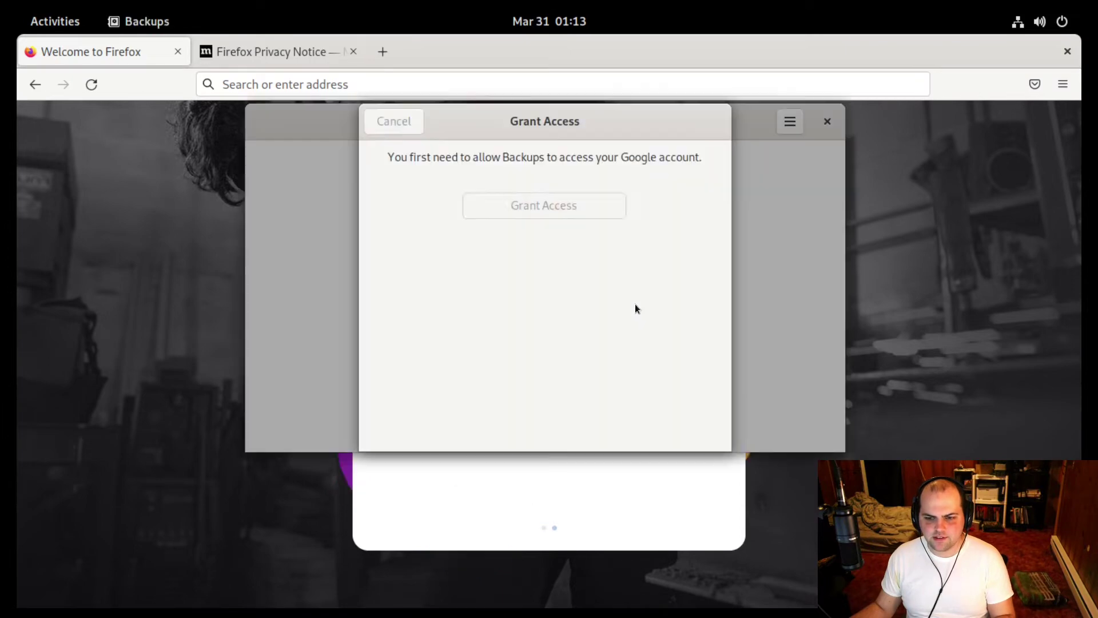
Sign in with the Google account e-mail and password and allow Déjà Dup Backups Drive access.
click(555, 205)
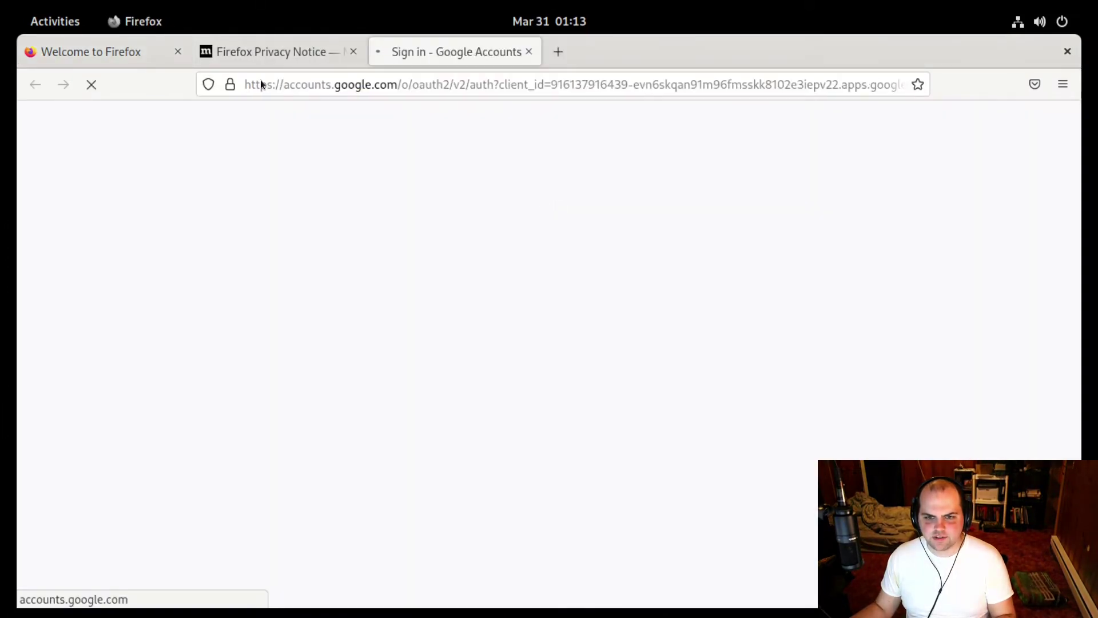
key(Return)
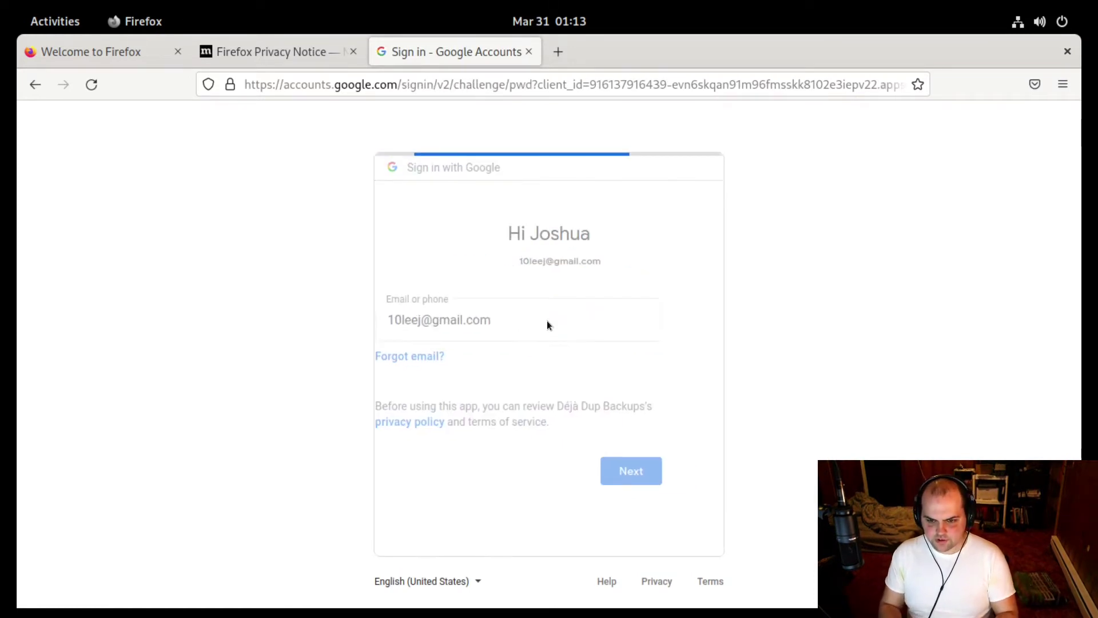
text(********)
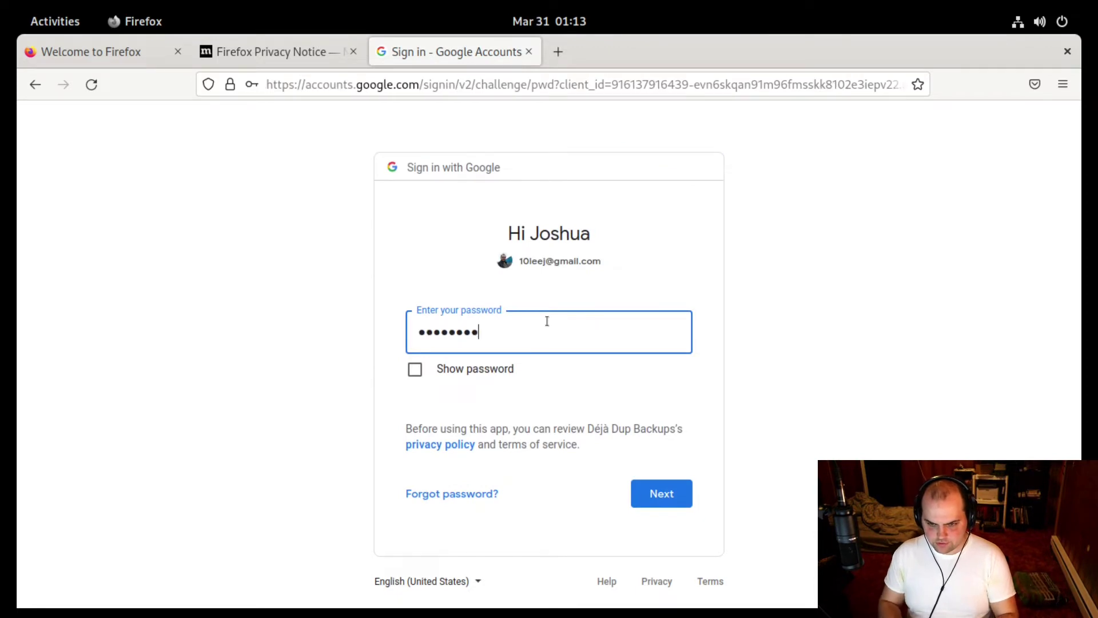
text(*)
key(Return)
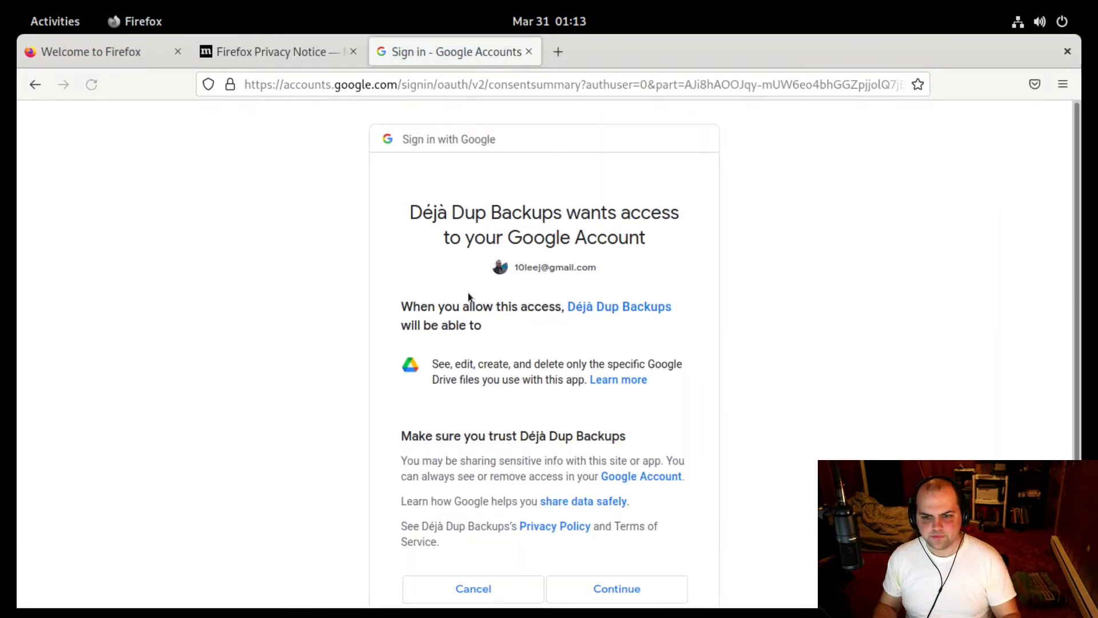
scroll(479, 339, down, 3)
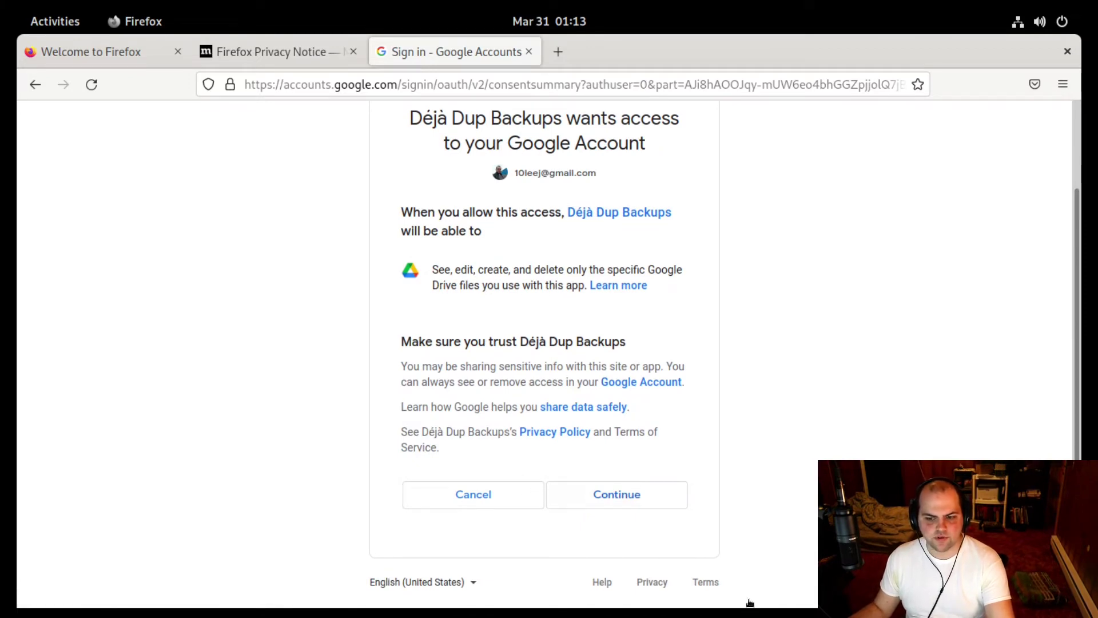
click(620, 496)
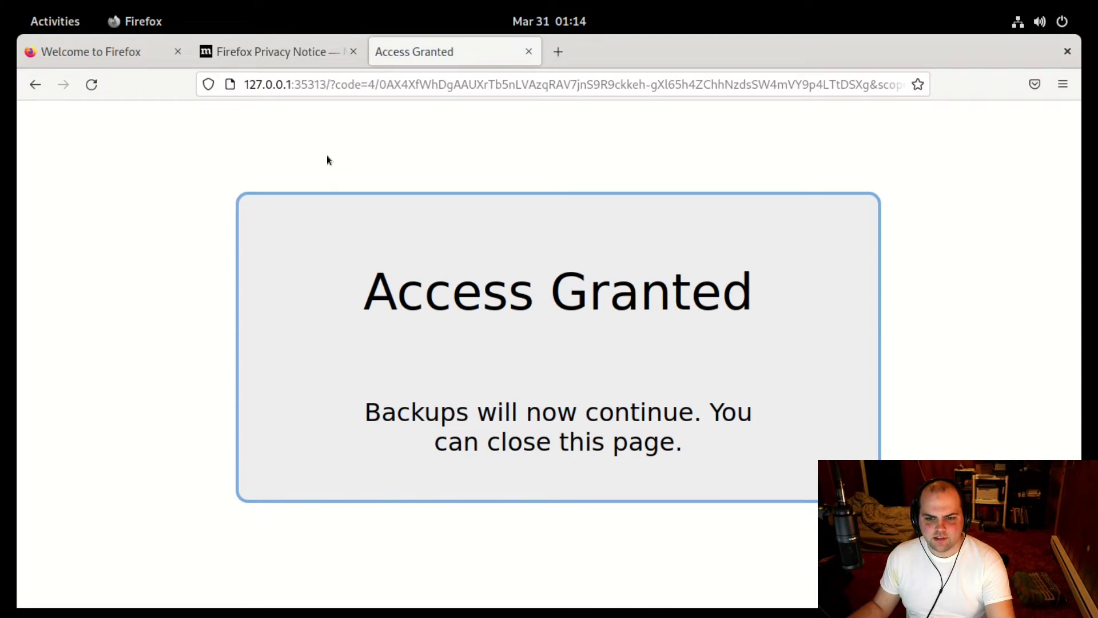
Close the browser, then enter and confirm the backup encryption password.
click(1067, 52)
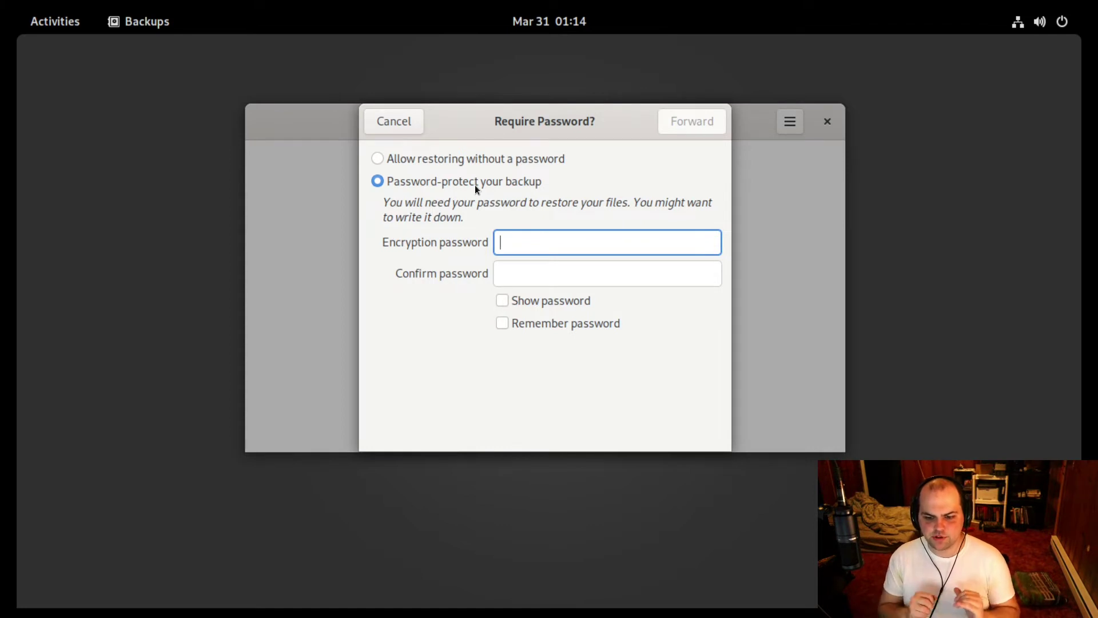
text(•••••)
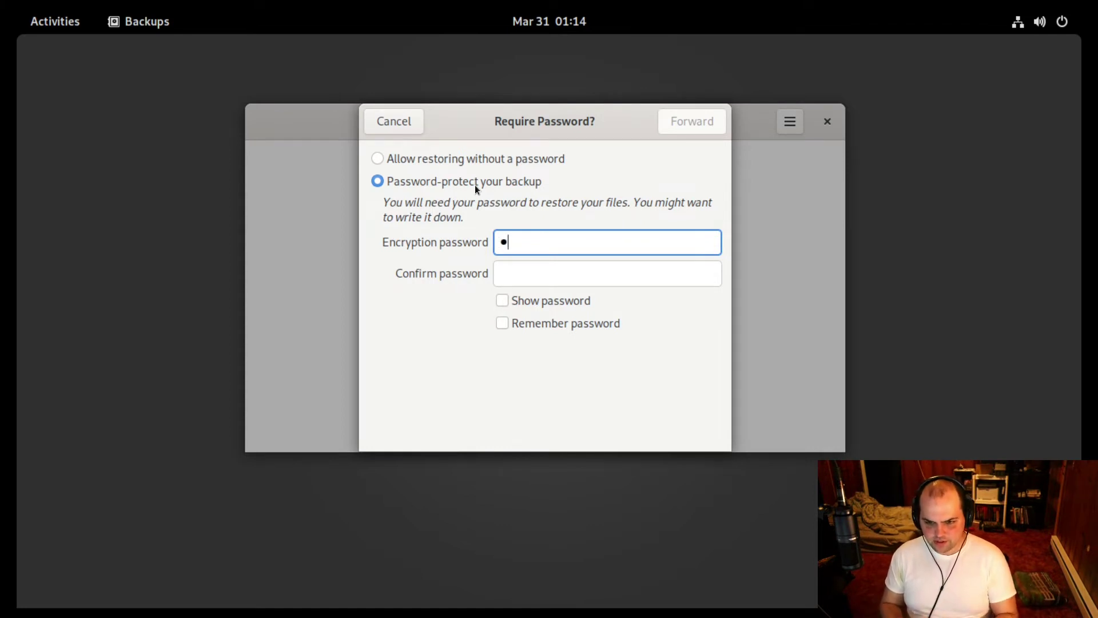
text(••••••••)
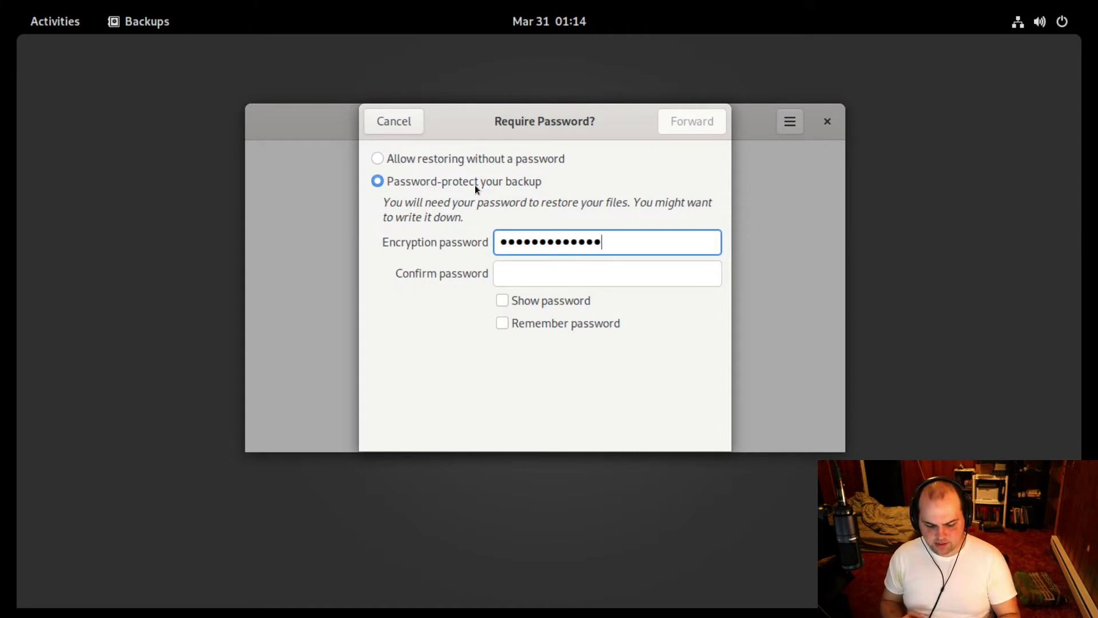
key(Tab)
text(•••••••••••••)
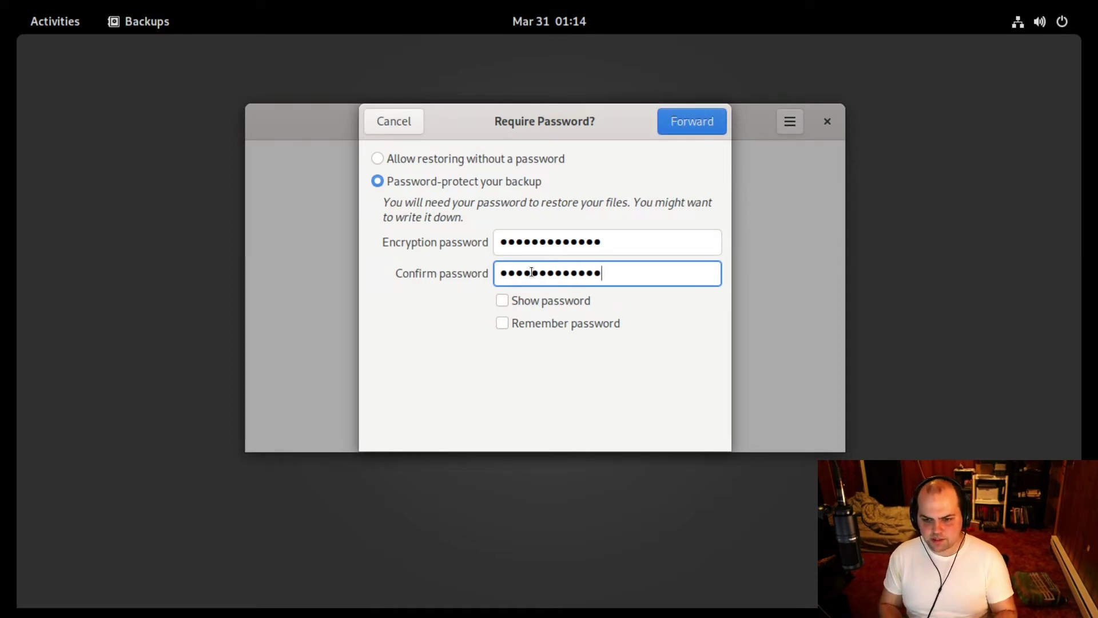
Tick Remember password and start the first backup.
key(Tab)
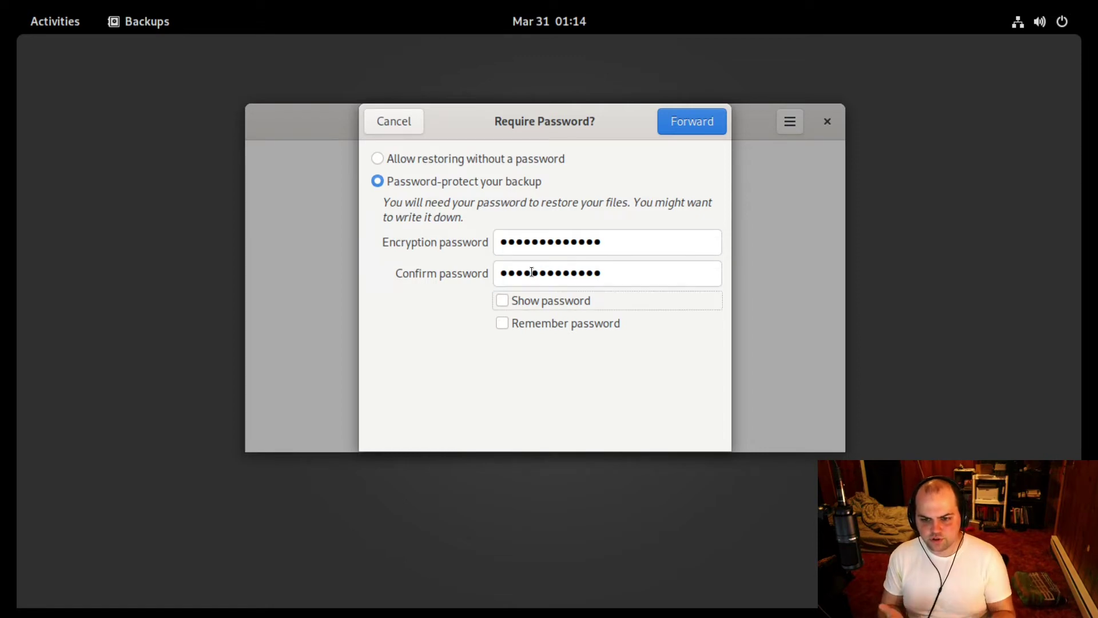
key(Tab)
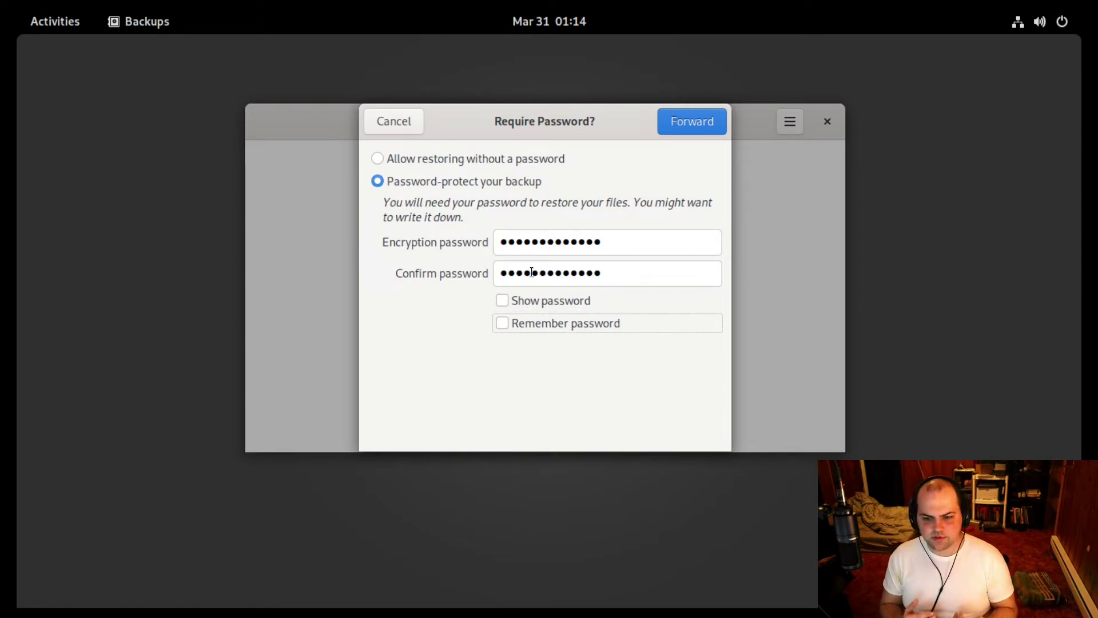
key(space)
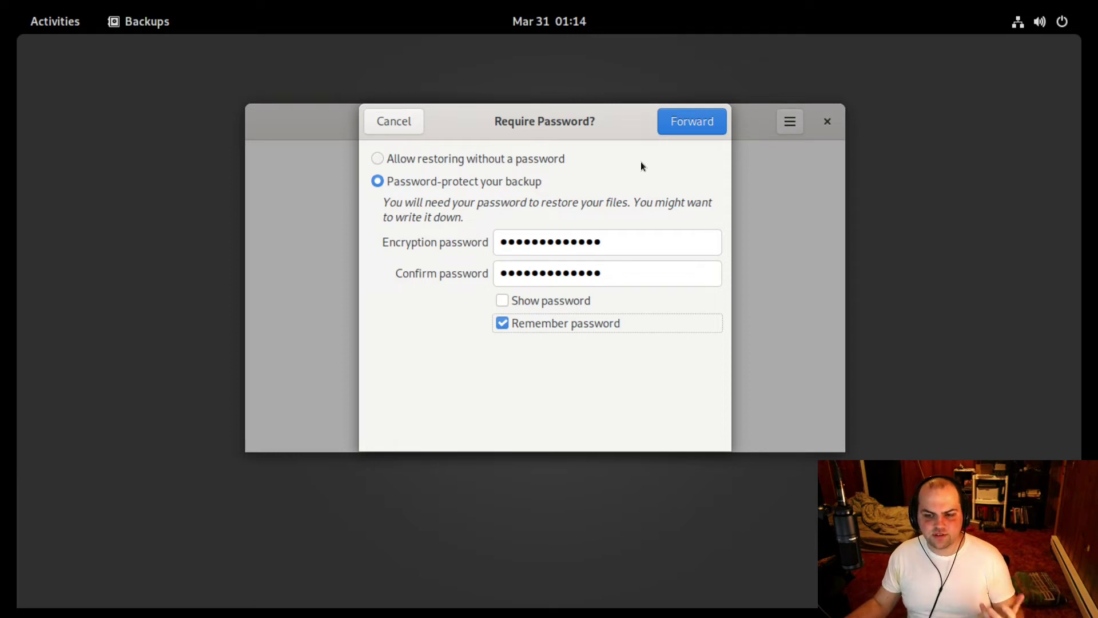
click(693, 122)
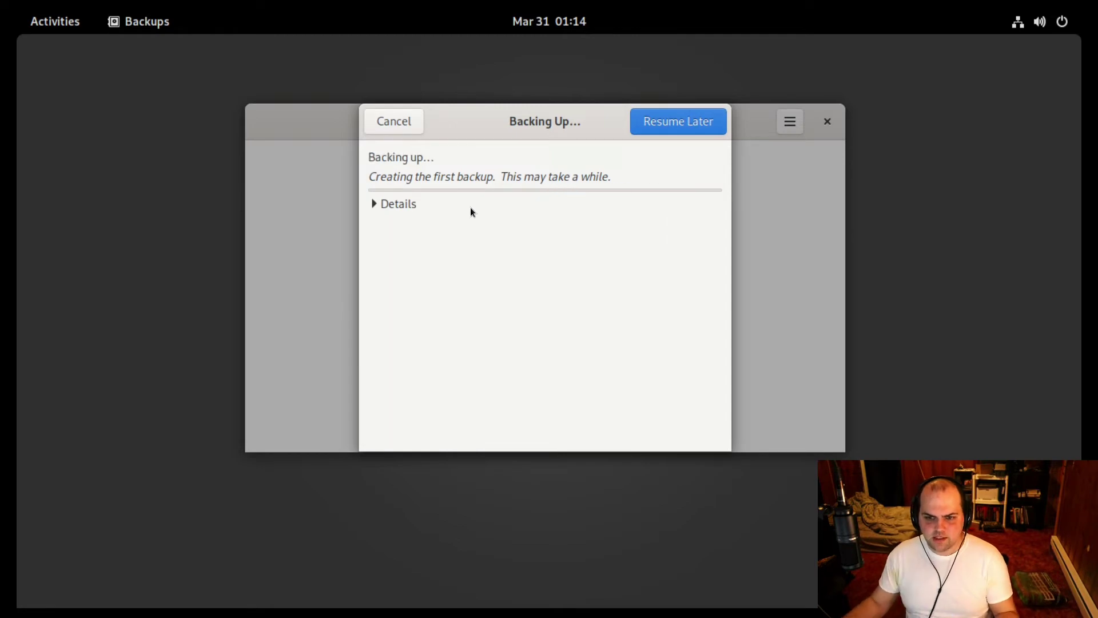
Expand Details to watch the backup log until the first backup finishes.
click(399, 204)
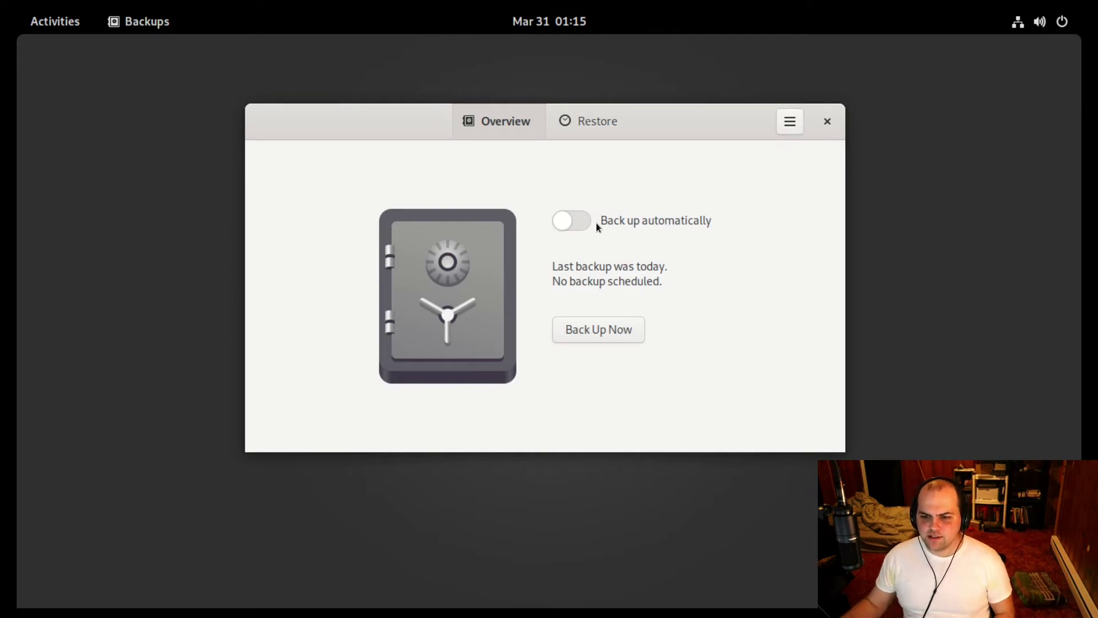
Switch on automatic backups and view the restorable files from the 03/31/2022 backup.
click(575, 222)
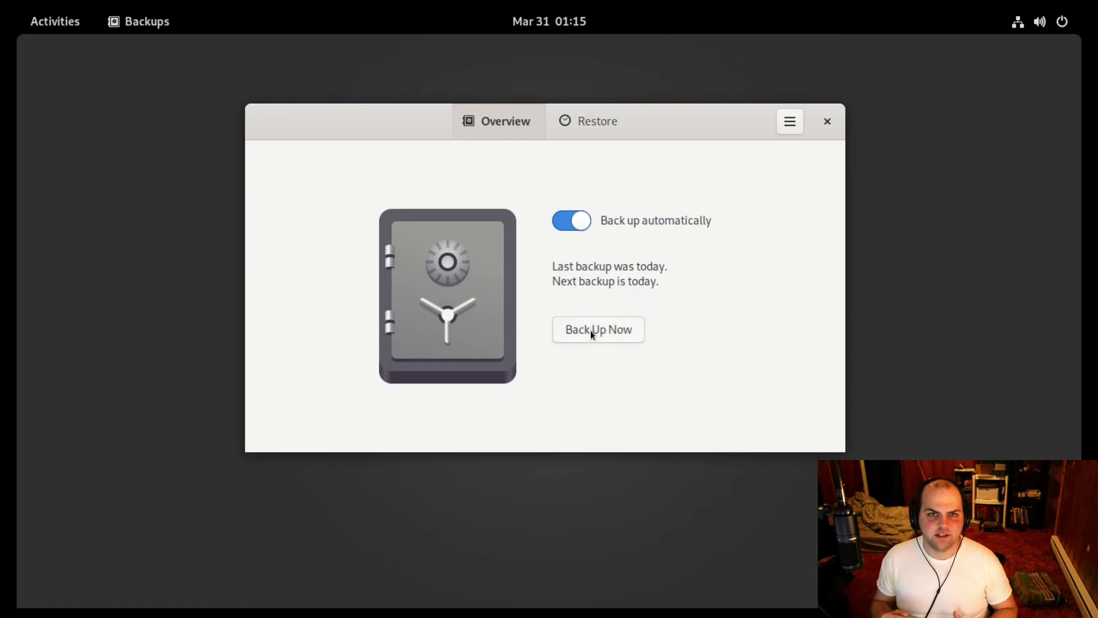
click(586, 123)
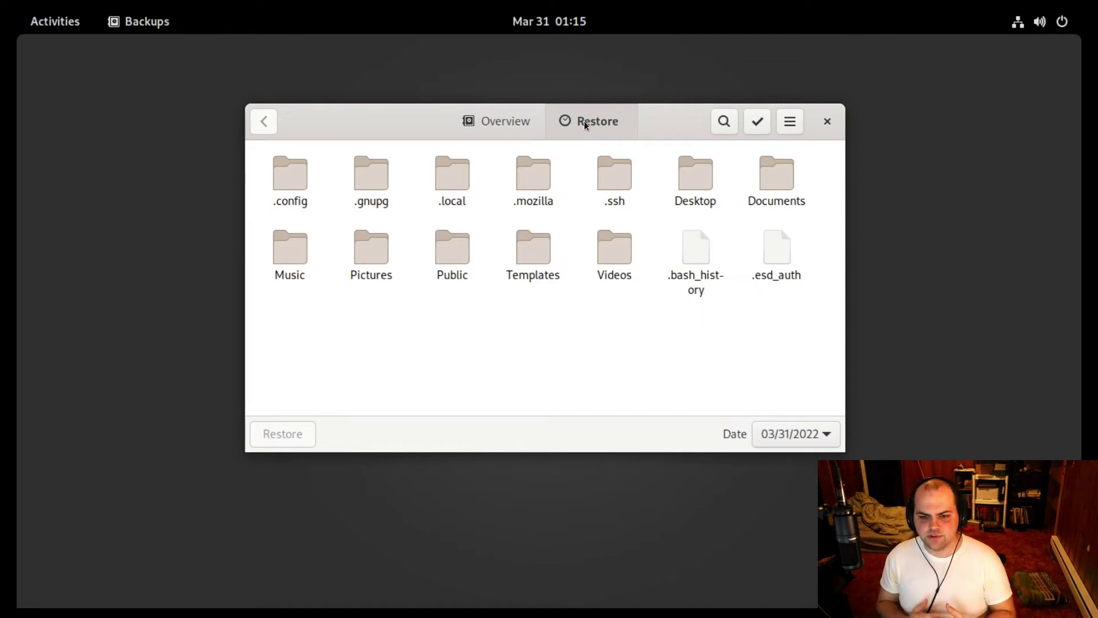
Select all restorable items, then clear the selection, keeping the 03/31/2022 backup date.
click(528, 252)
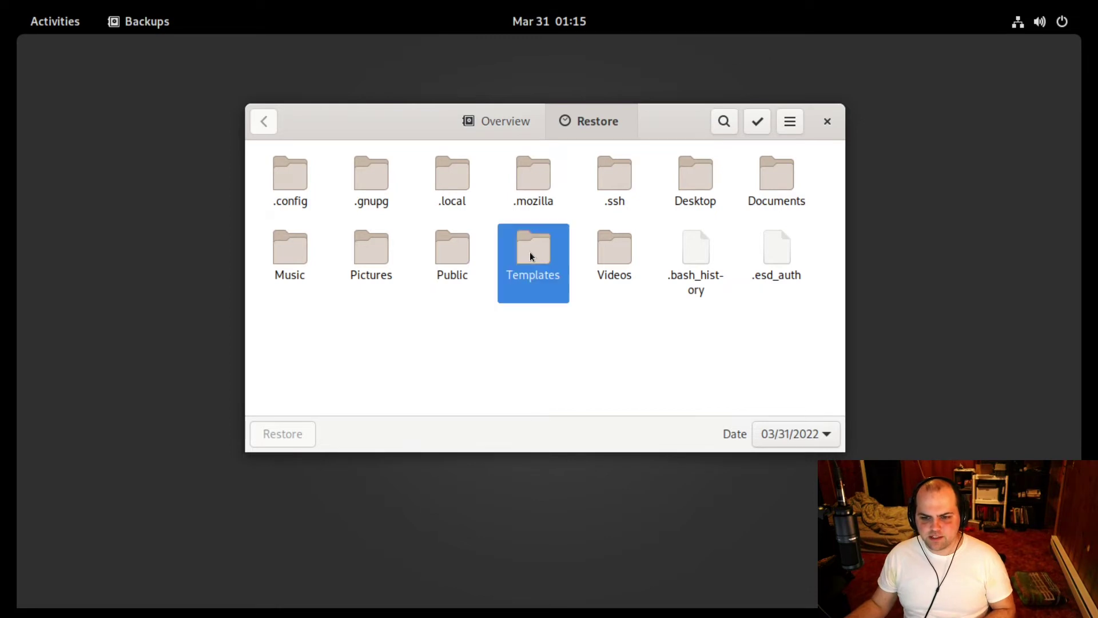
key(ctrl+a)
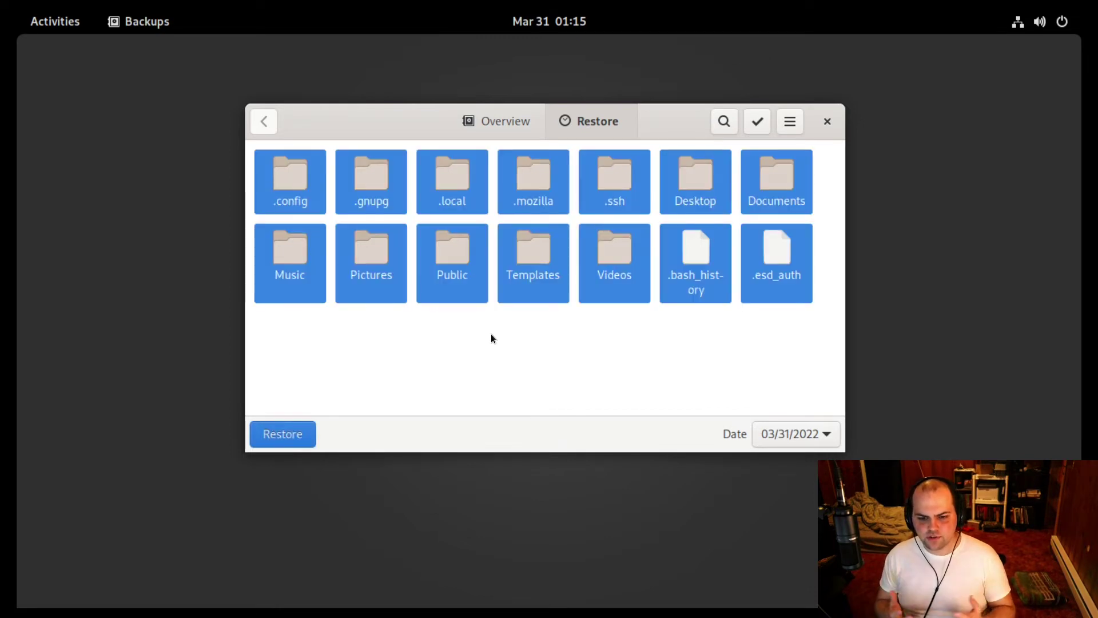
click(478, 355)
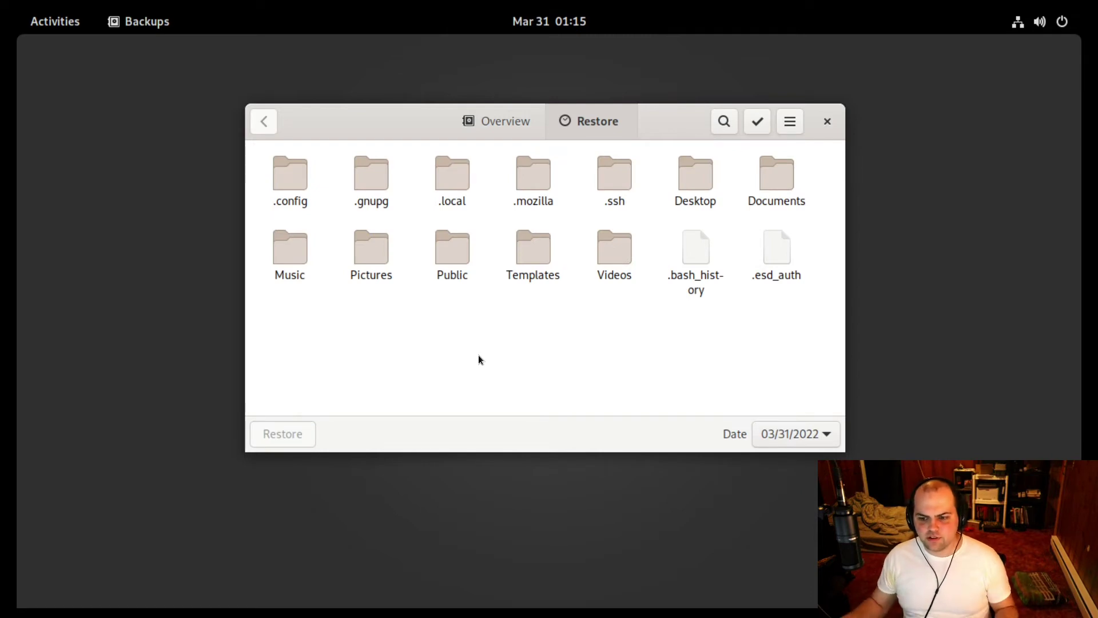
click(782, 438)
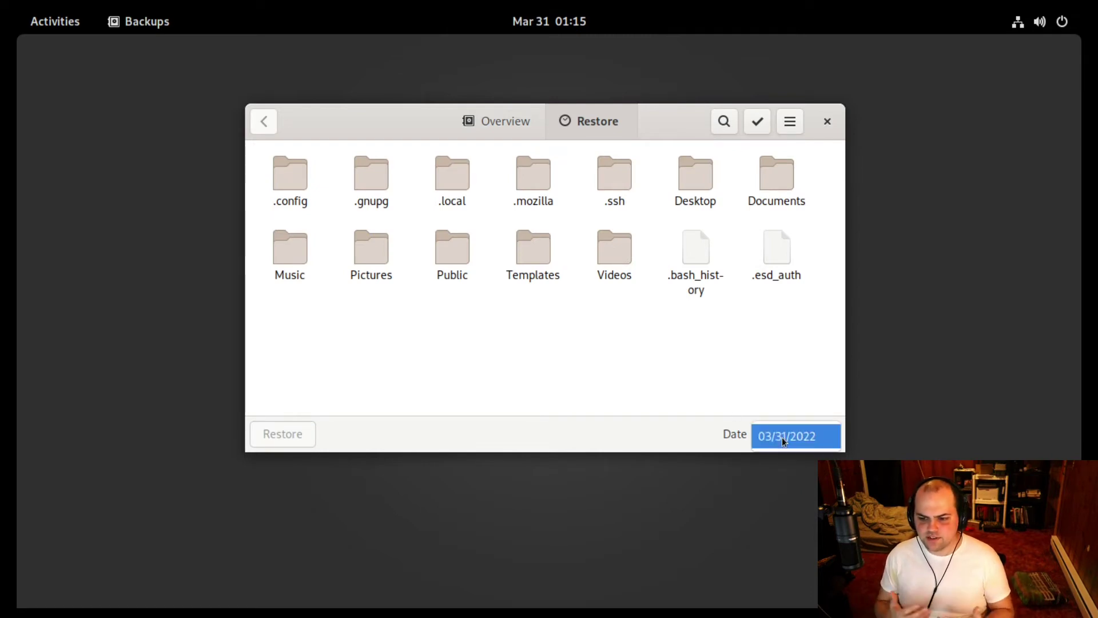
click(782, 437)
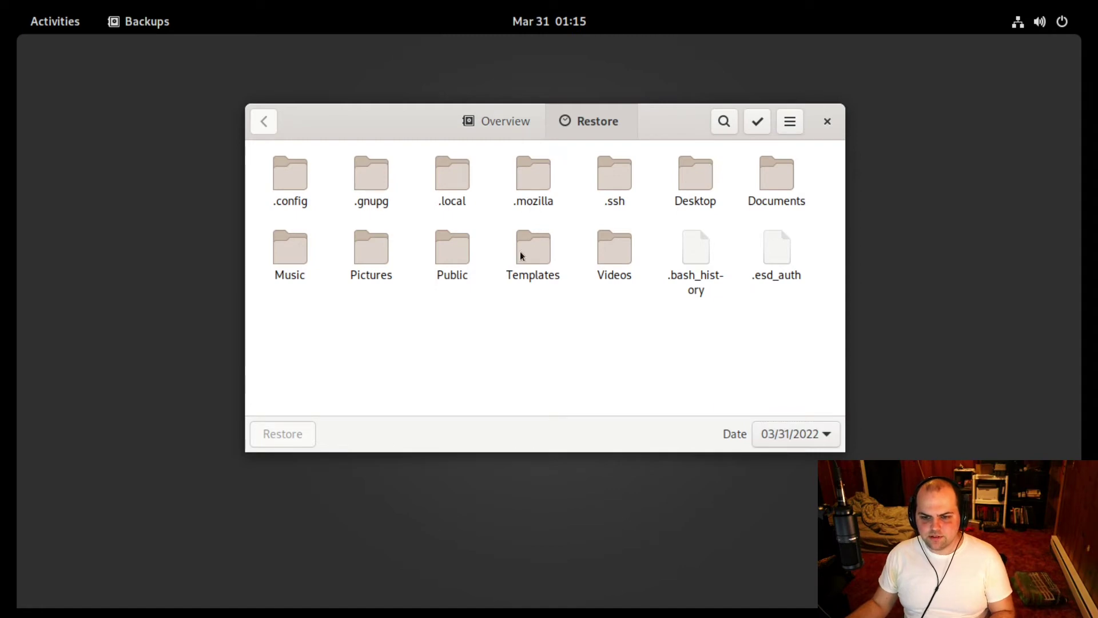
Select and clear all items again, toggle selection mode and search, then return to Overview.
click(540, 253)
key(ctrl+a)
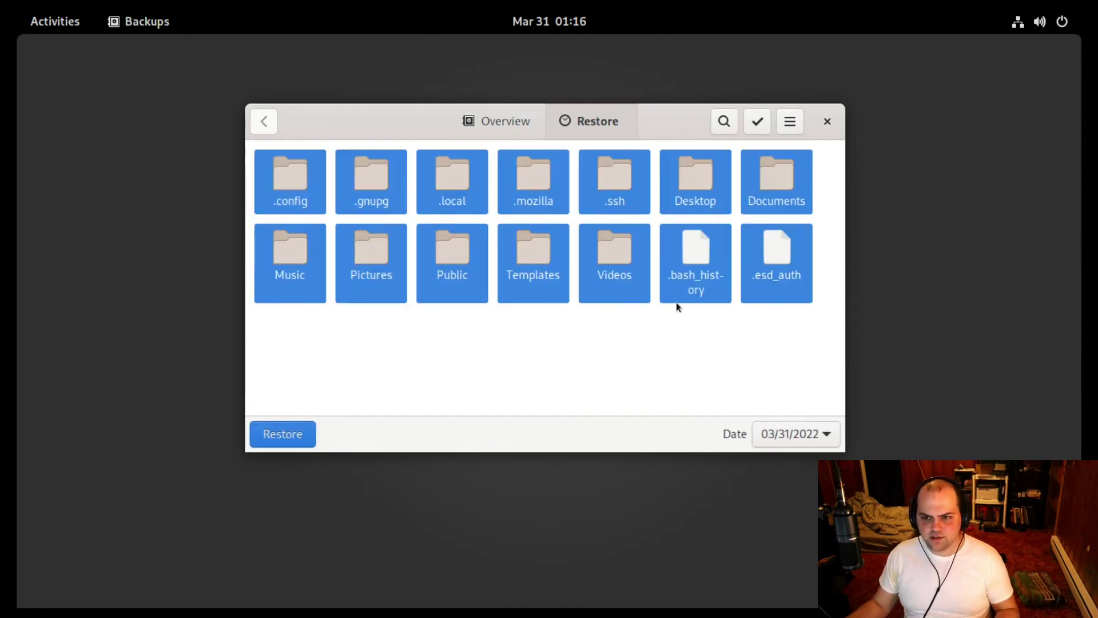
click(677, 346)
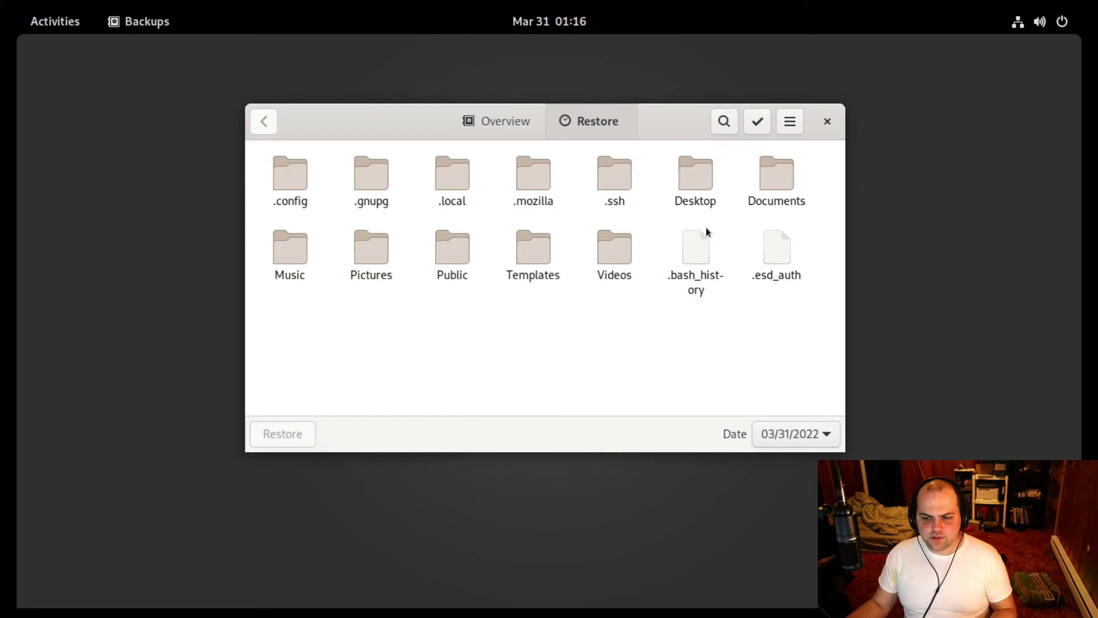
click(757, 122)
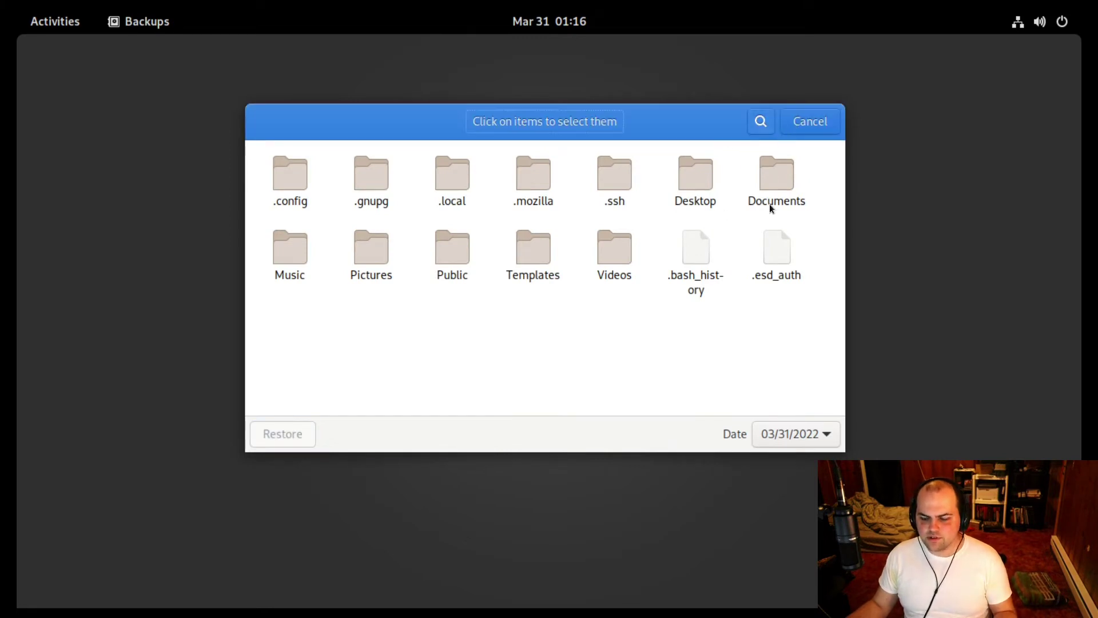
click(831, 122)
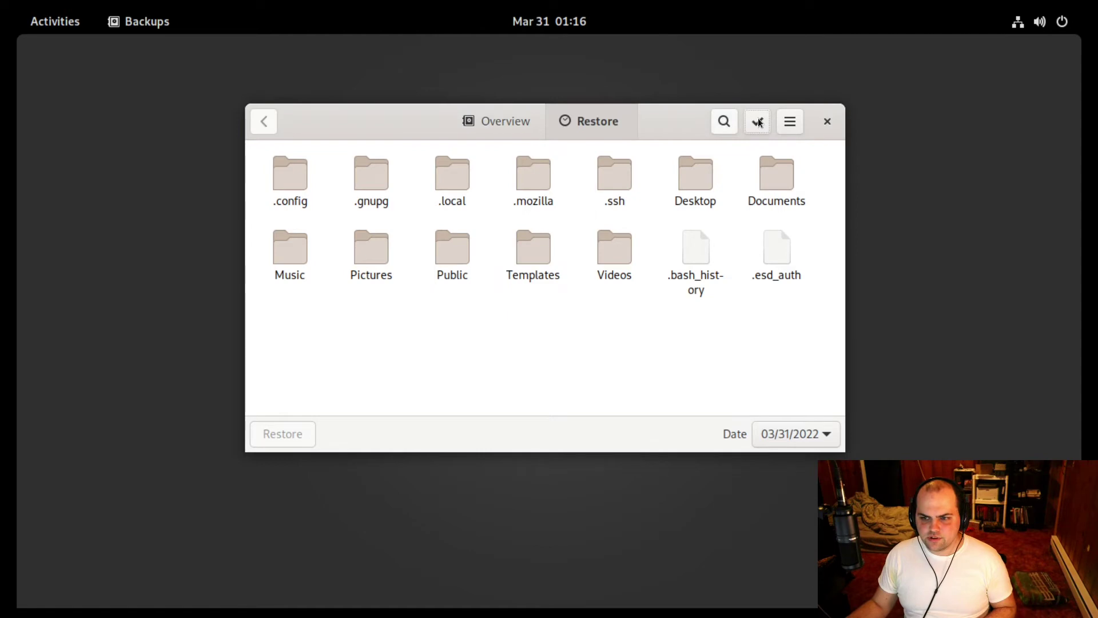
key(ctrl+f)
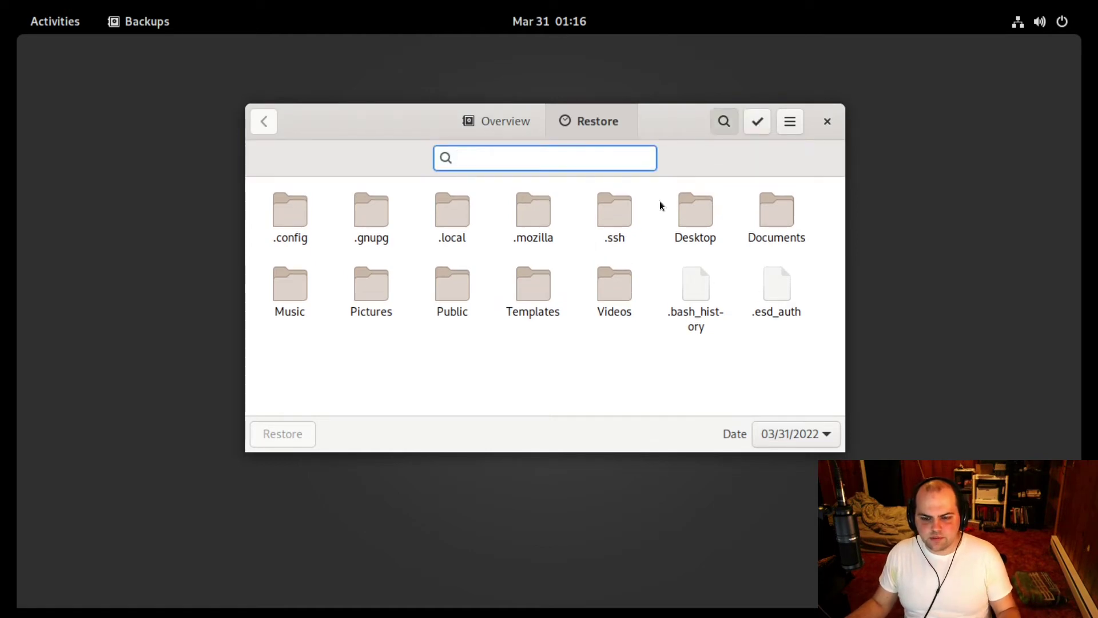
key(Escape)
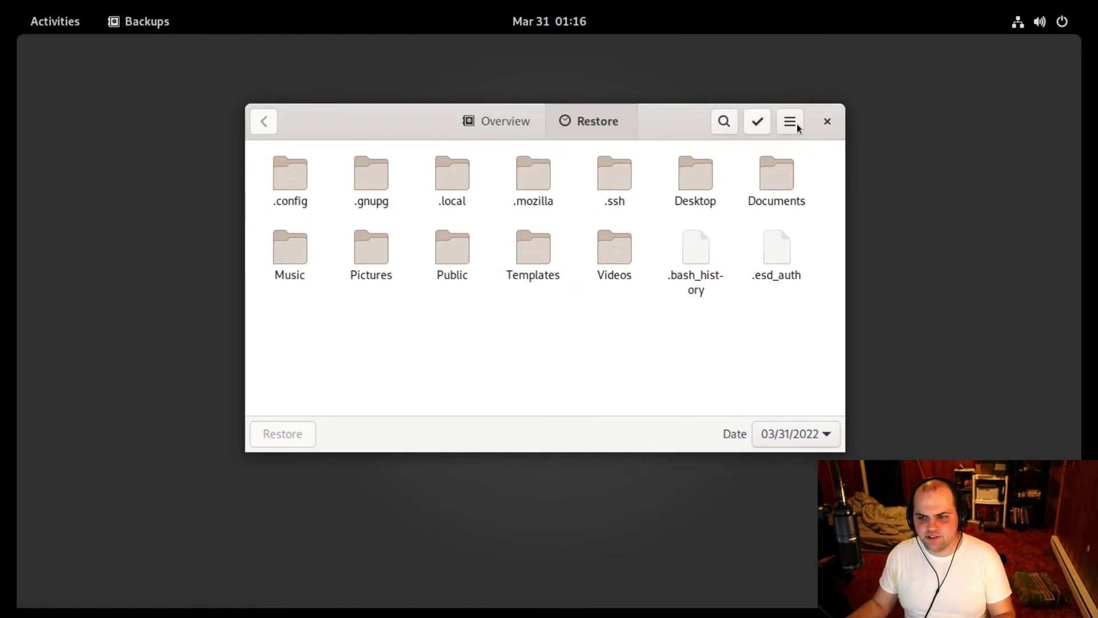
click(499, 128)
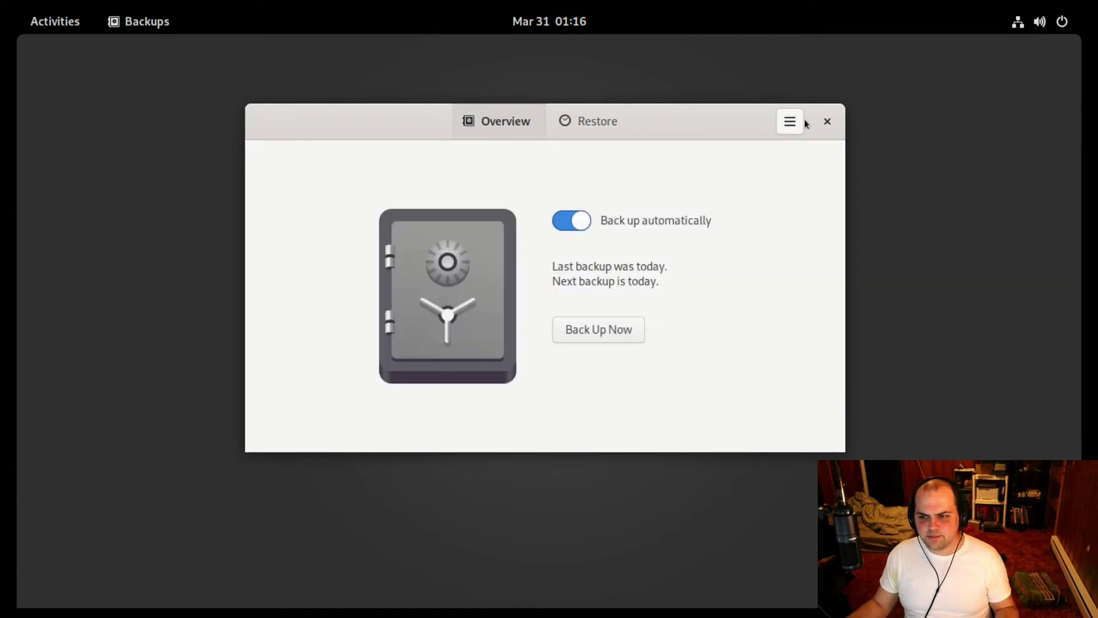
Open Preferences and confirm the storage location is the nixos folder on Google Drive.
click(803, 120)
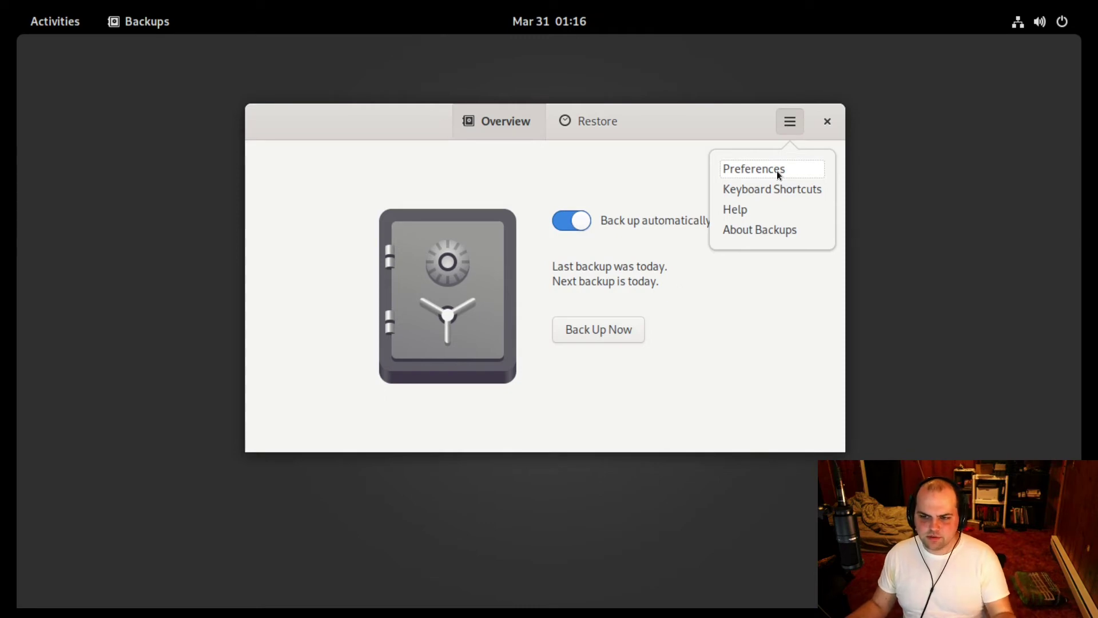
click(777, 170)
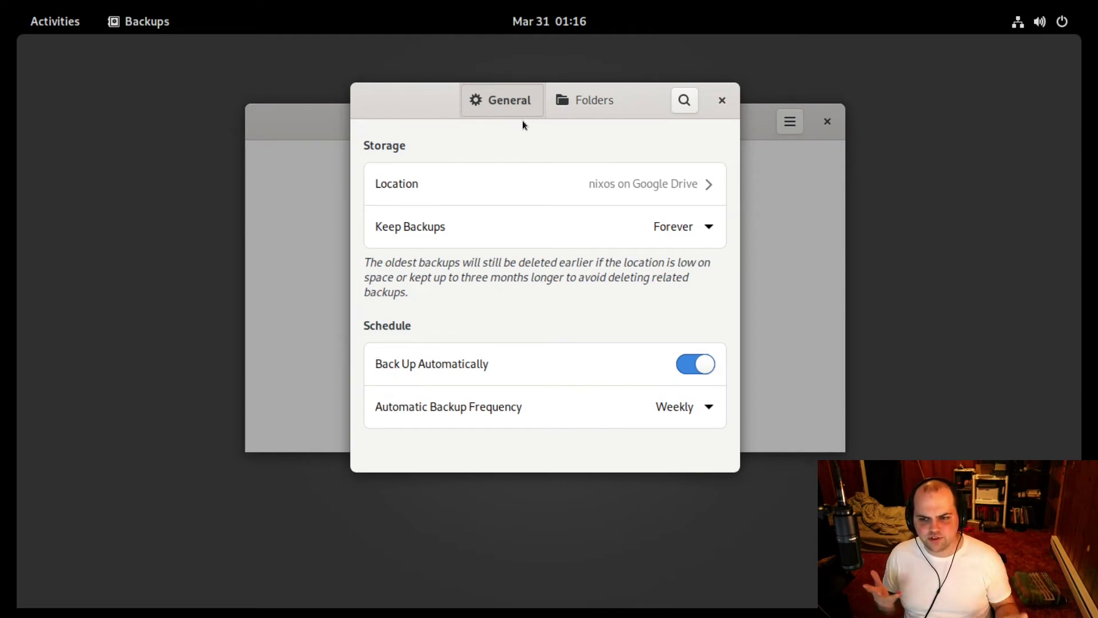
click(540, 176)
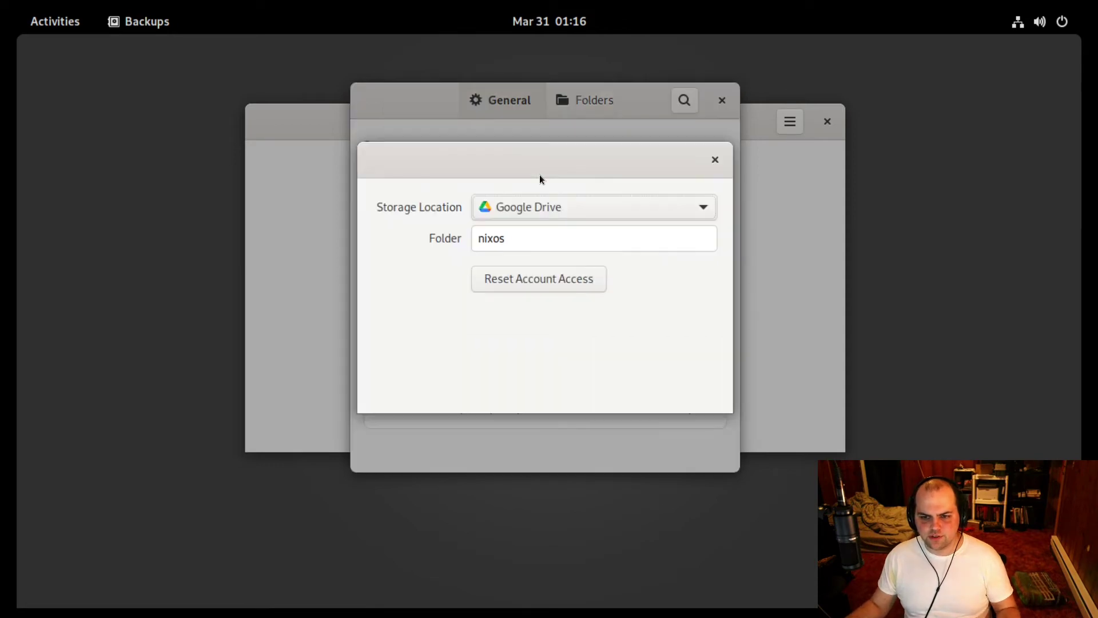
click(715, 159)
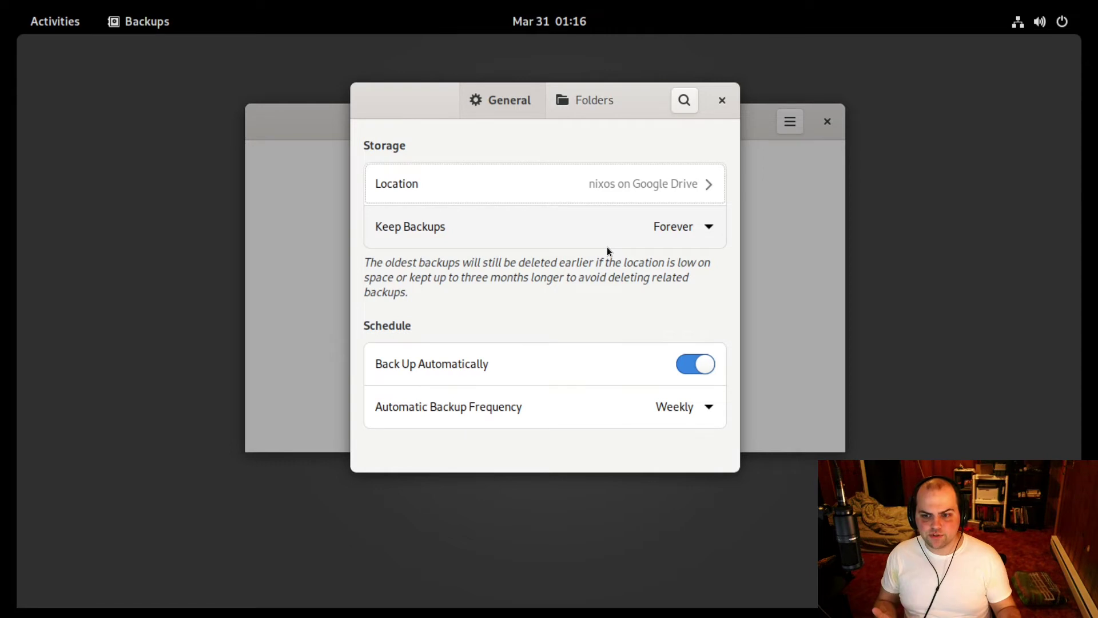
Set Keep Backups to 'At least three months' and automatic backup frequency to Daily.
click(607, 246)
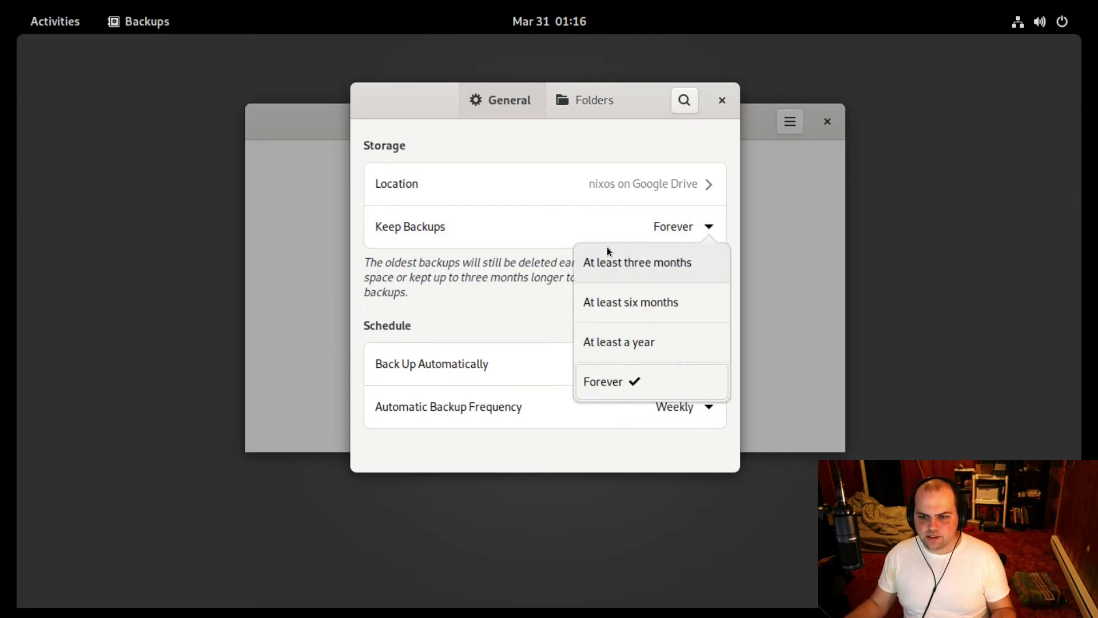
click(639, 271)
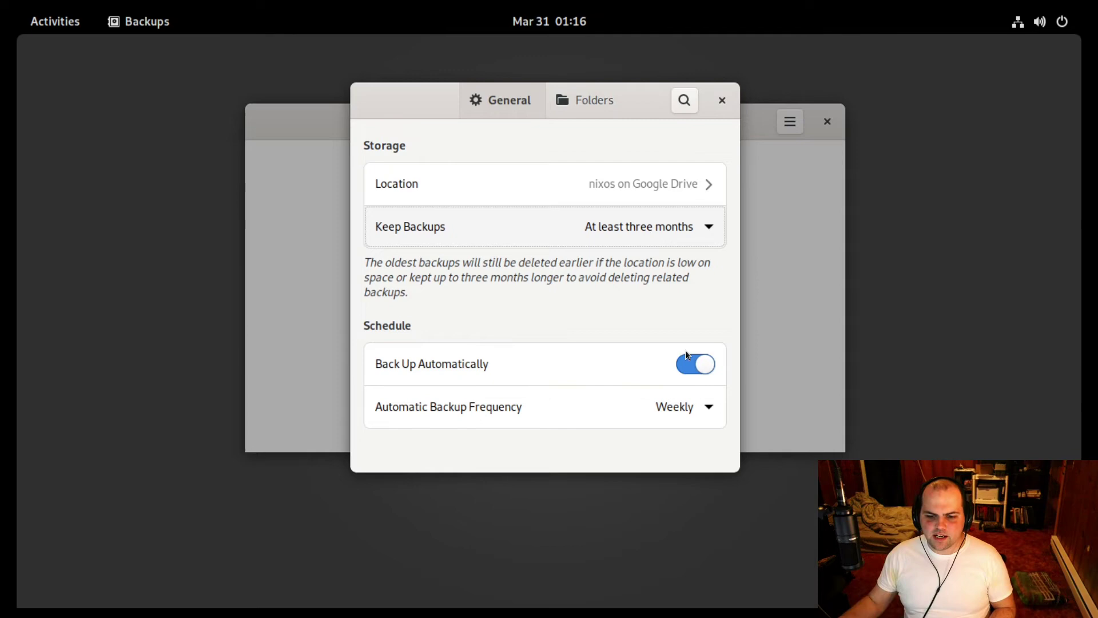
click(642, 404)
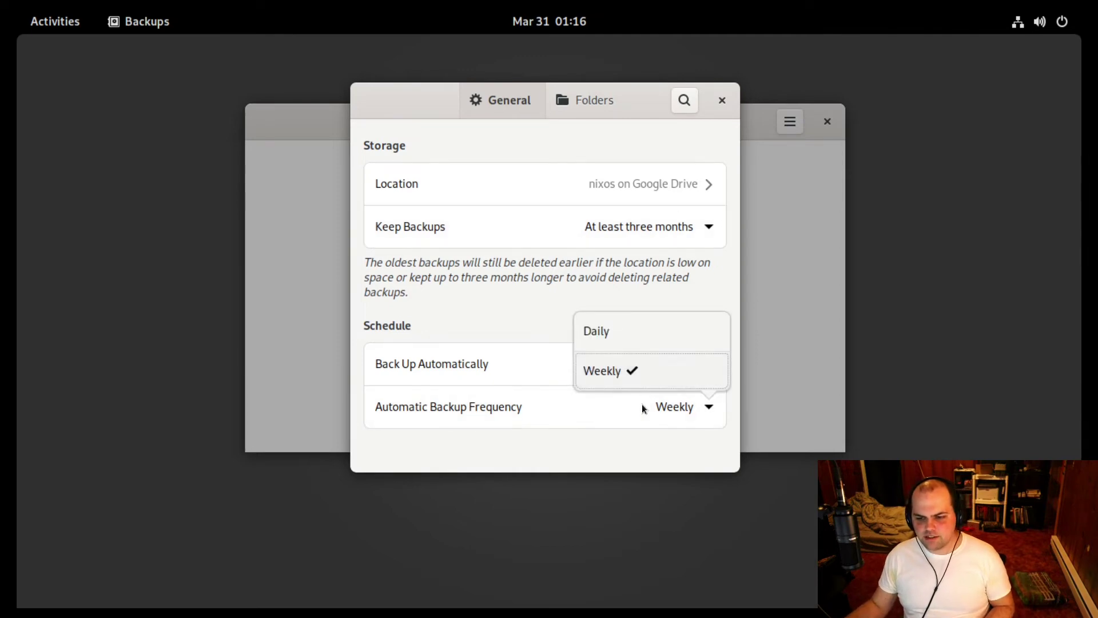
click(624, 331)
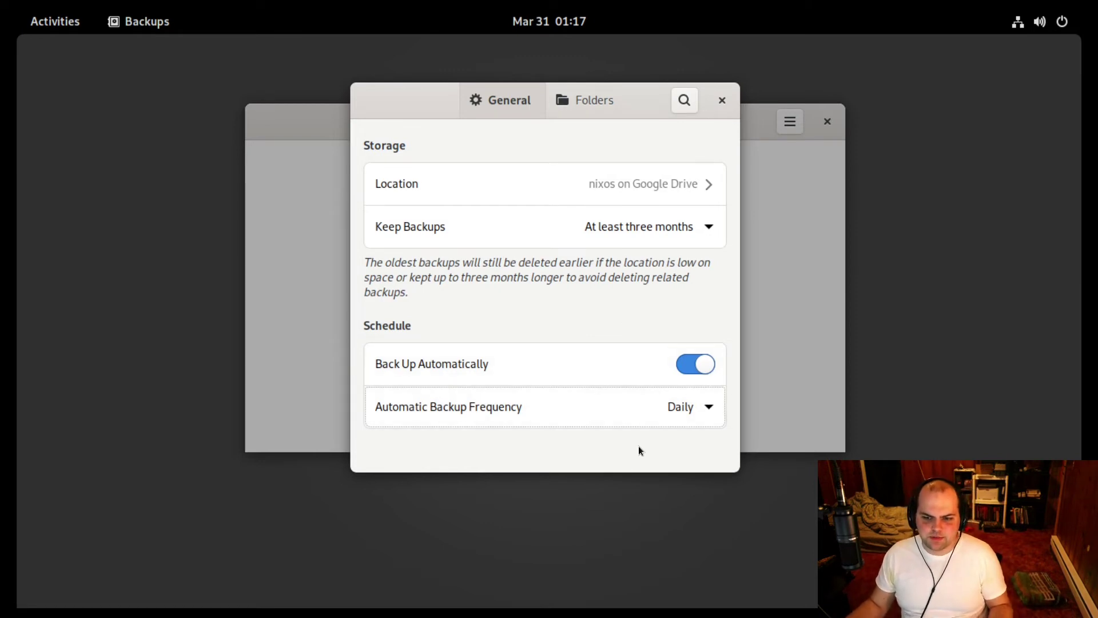
click(636, 395)
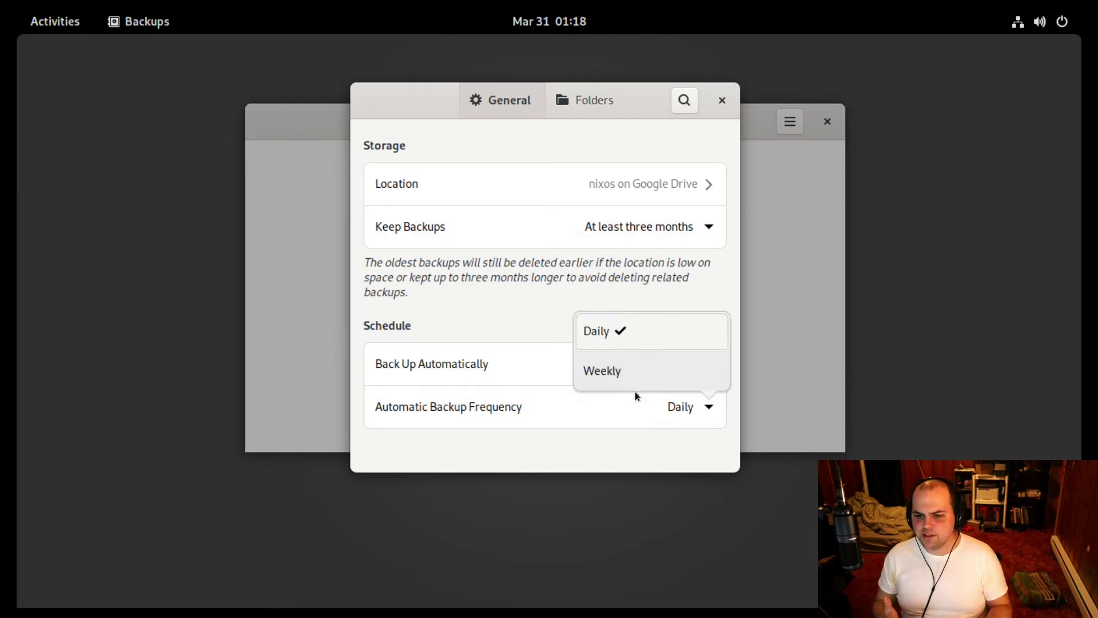
click(621, 332)
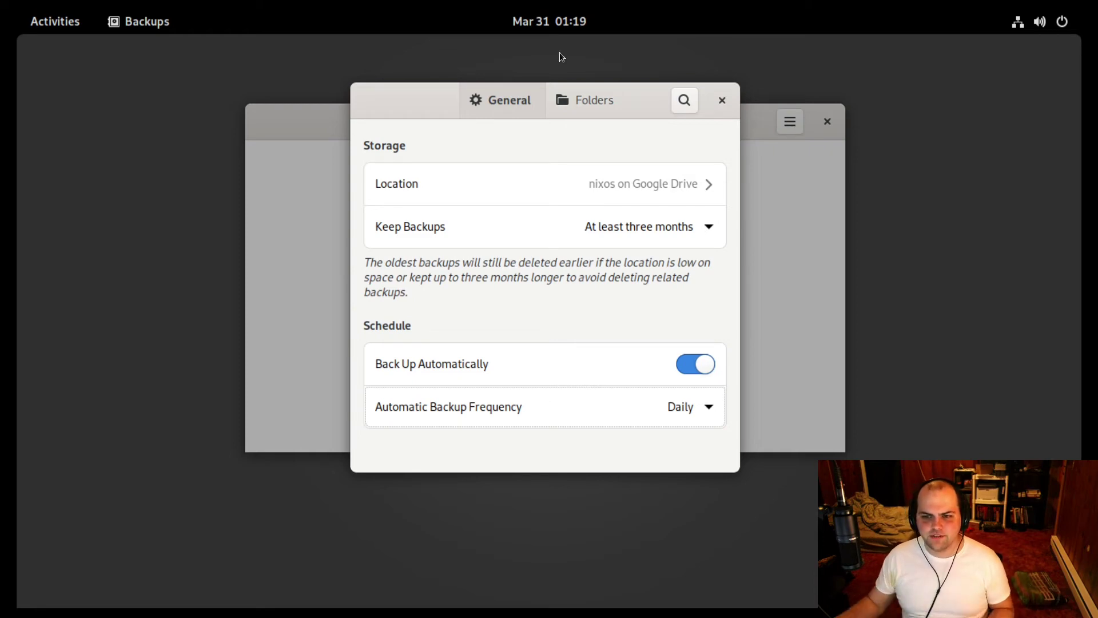
Review the Folders tab, then close Preferences and the Backups window.
click(602, 99)
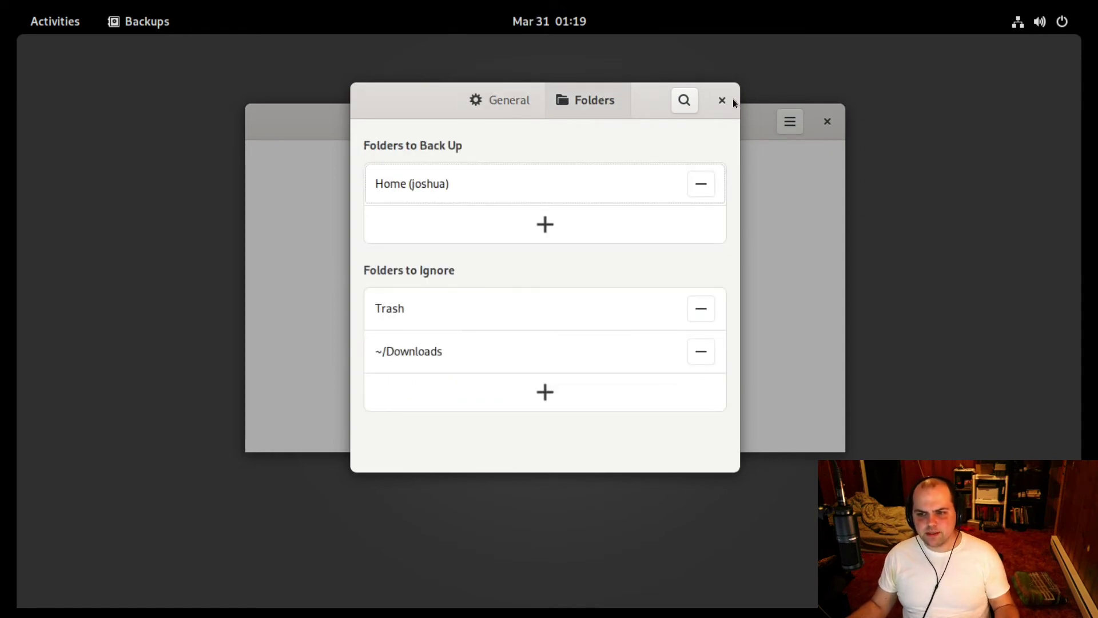
click(723, 101)
click(832, 124)
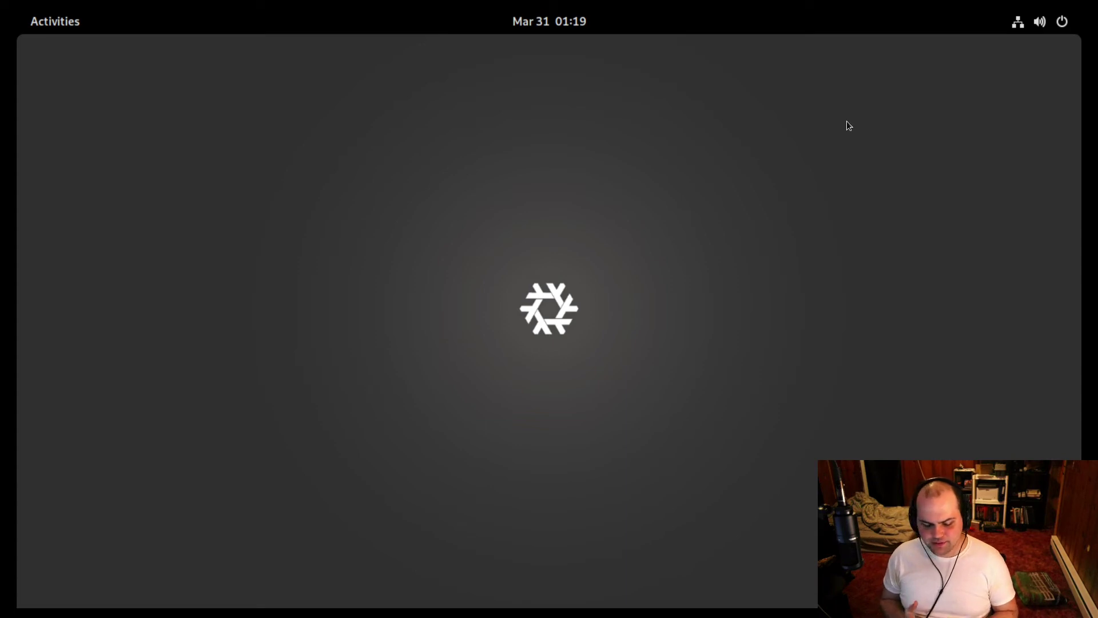
key(super)
text(onli)
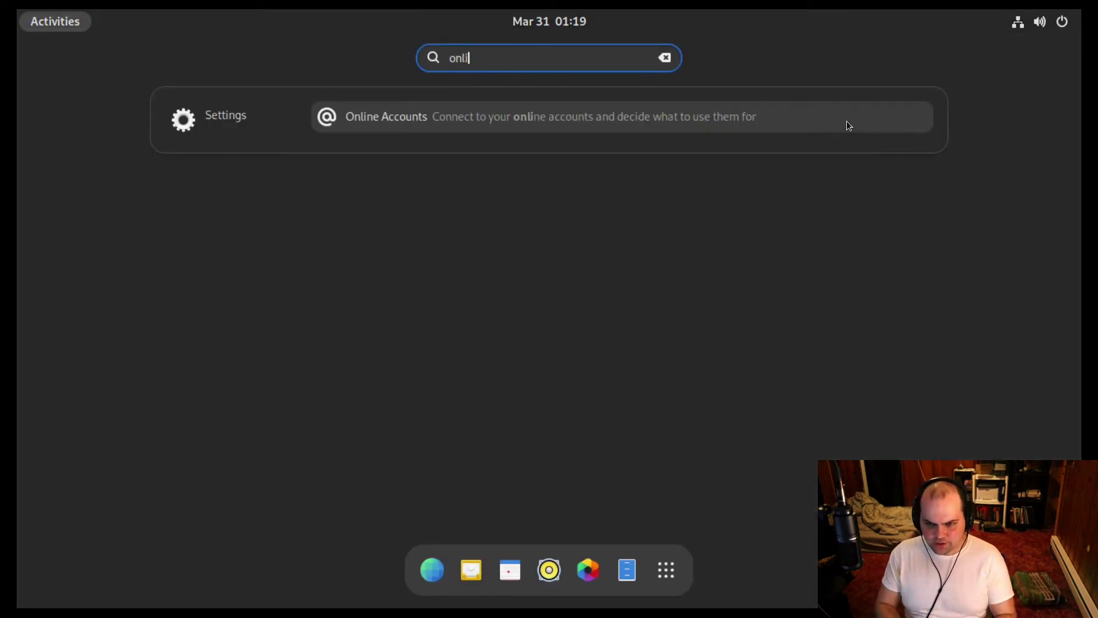
text(ne)
key(Return)
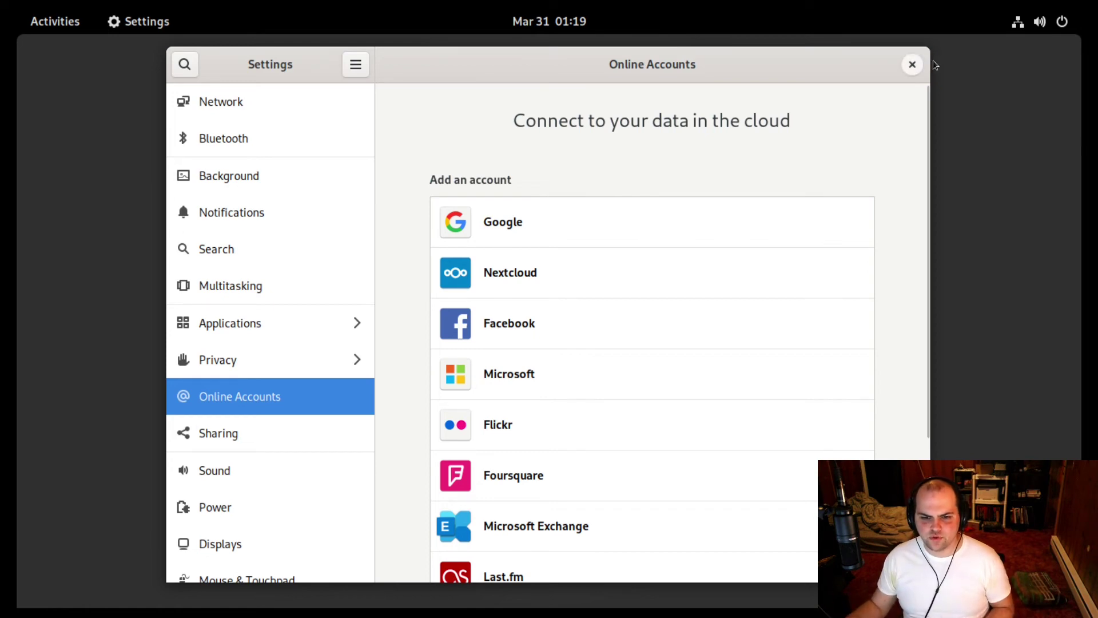
key(ctrl+q)
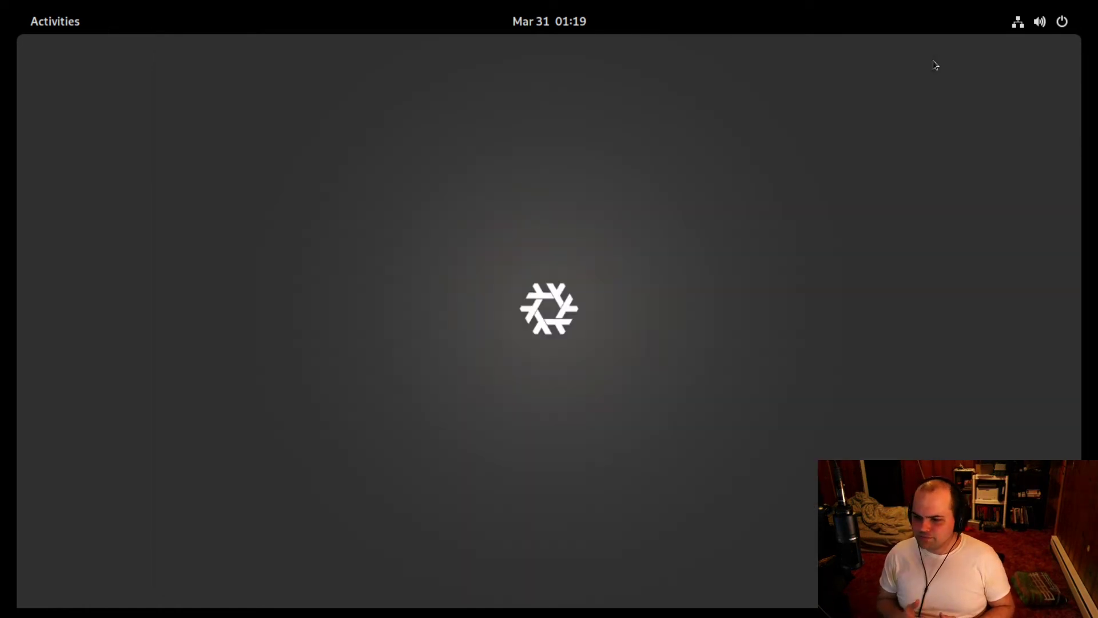
Relaunch the Backups app by searching 'backup' from the desktop.
key(super)
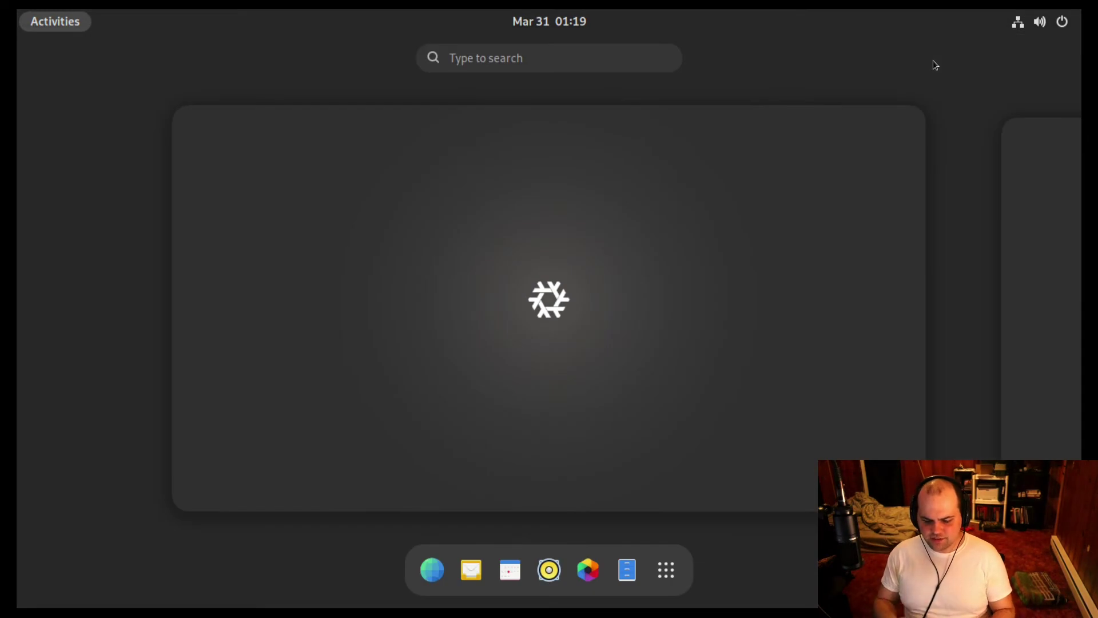
text(backup)
key(Return)
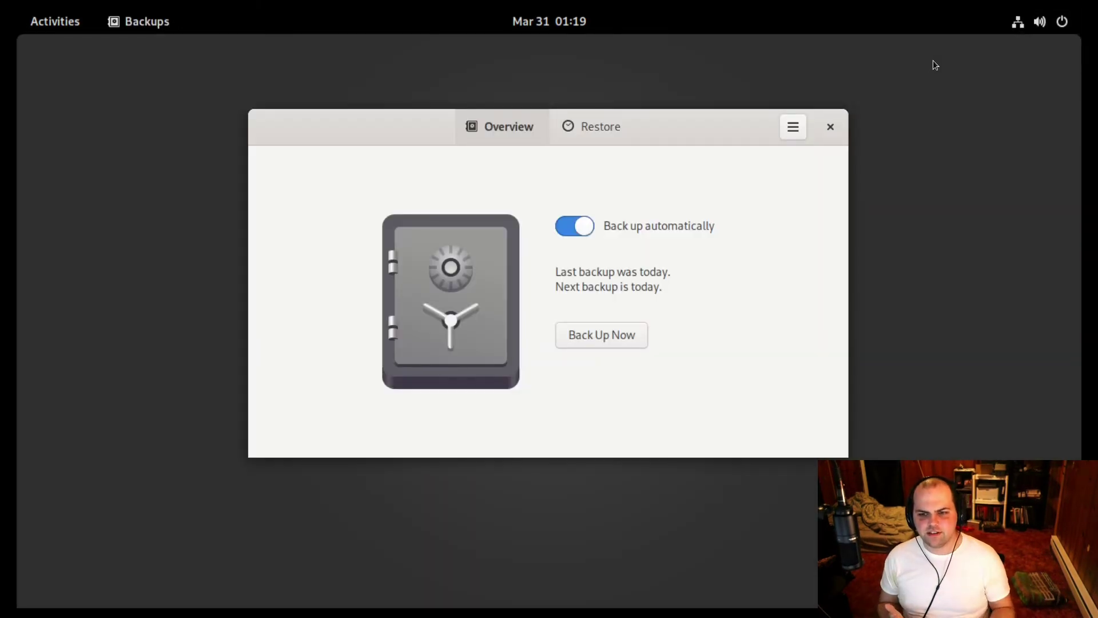